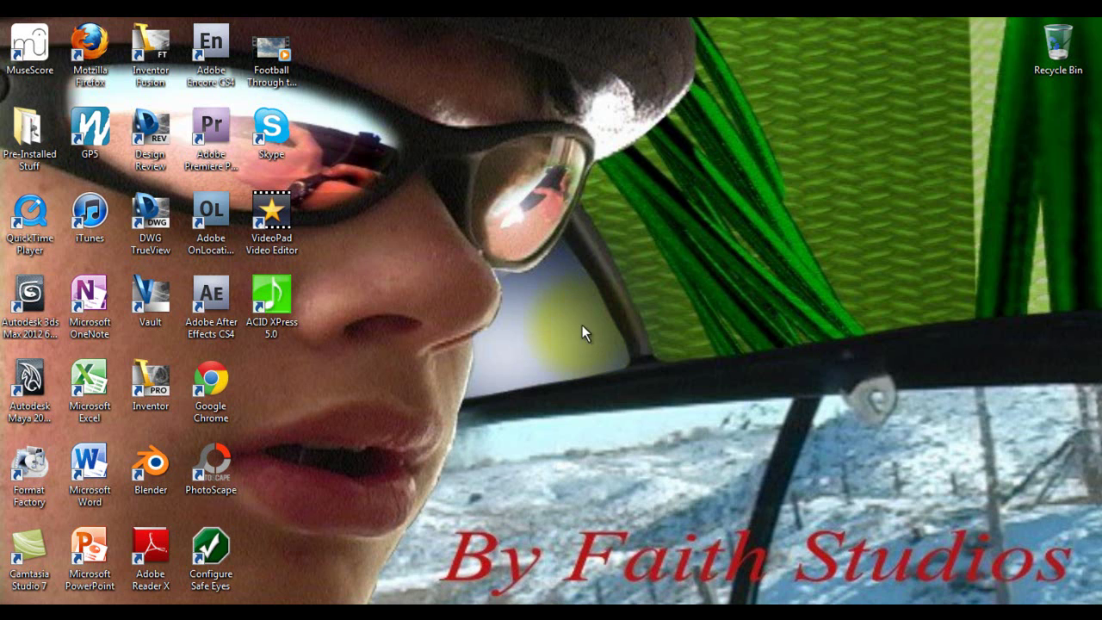
Launch ACID XPress 5.0 from its desktop shortcut.
double_click(272, 296)
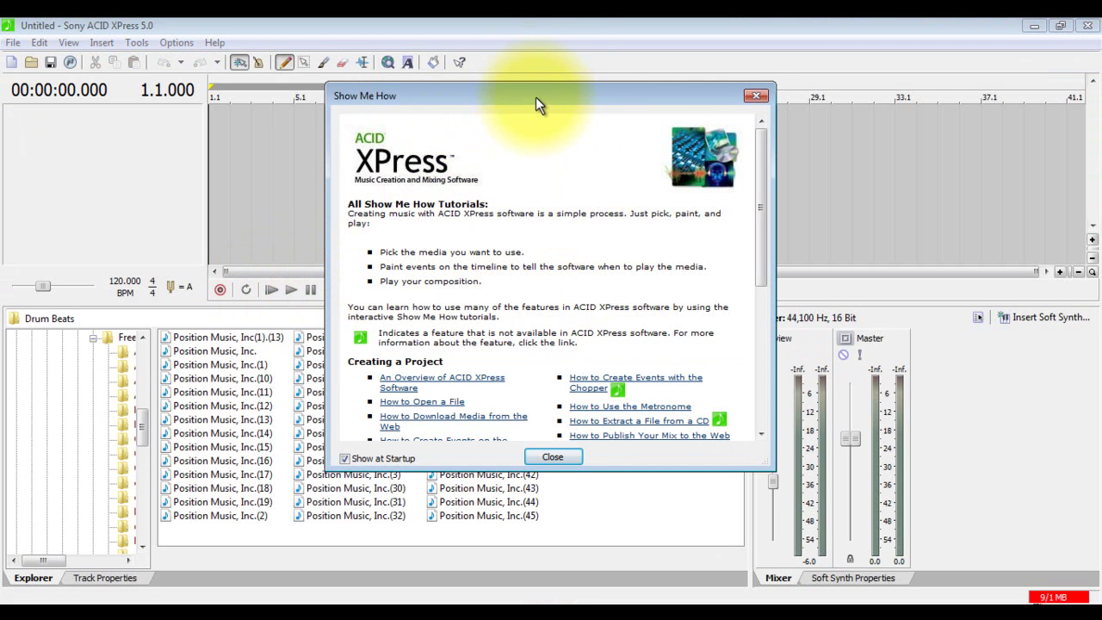
Toggle the Show at Startup option and close the Show Me How tutorials window.
mouse_move(535, 98)
left_mouse_down()
mouse_move(531, 86)
mouse_move(550, 99)
left_mouse_up()
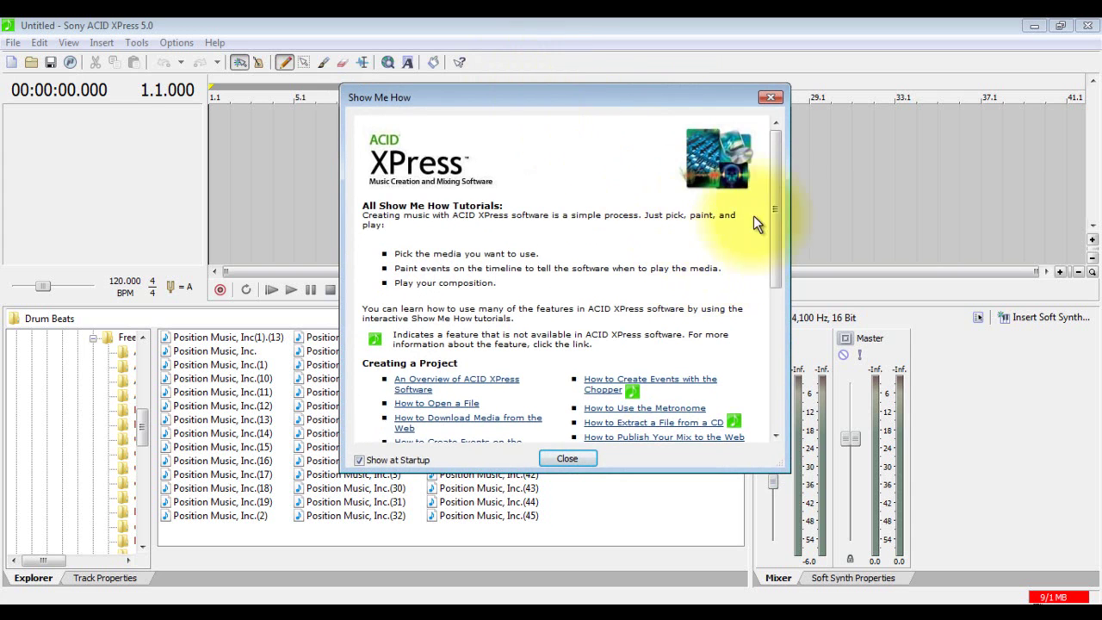
left_click_drag(775, 213, 783, 360)
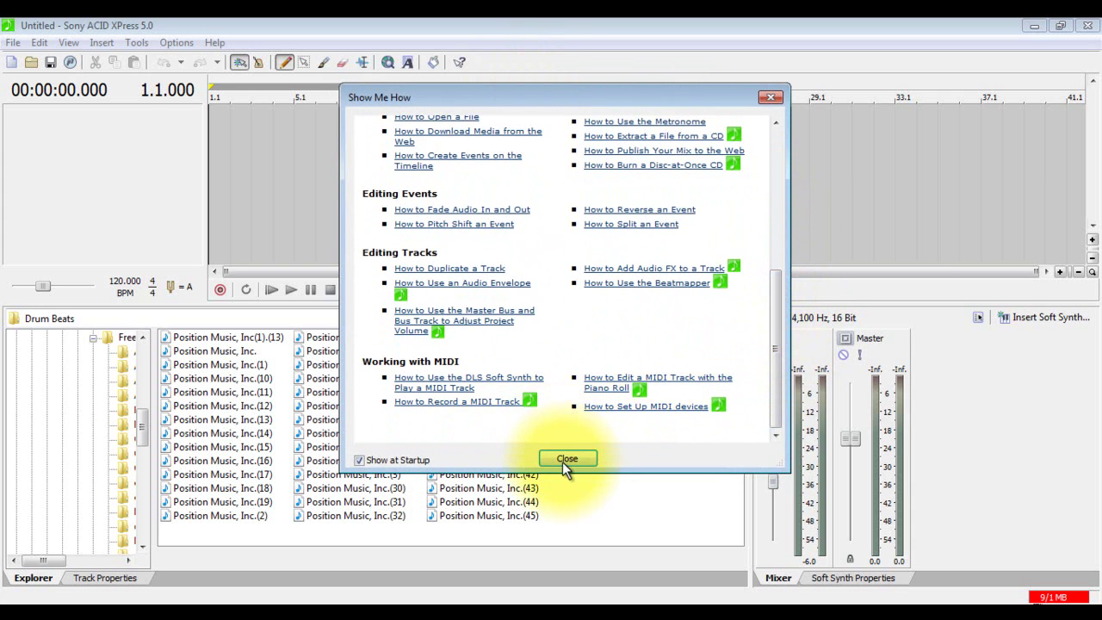
left_click(358, 461)
left_click(558, 460)
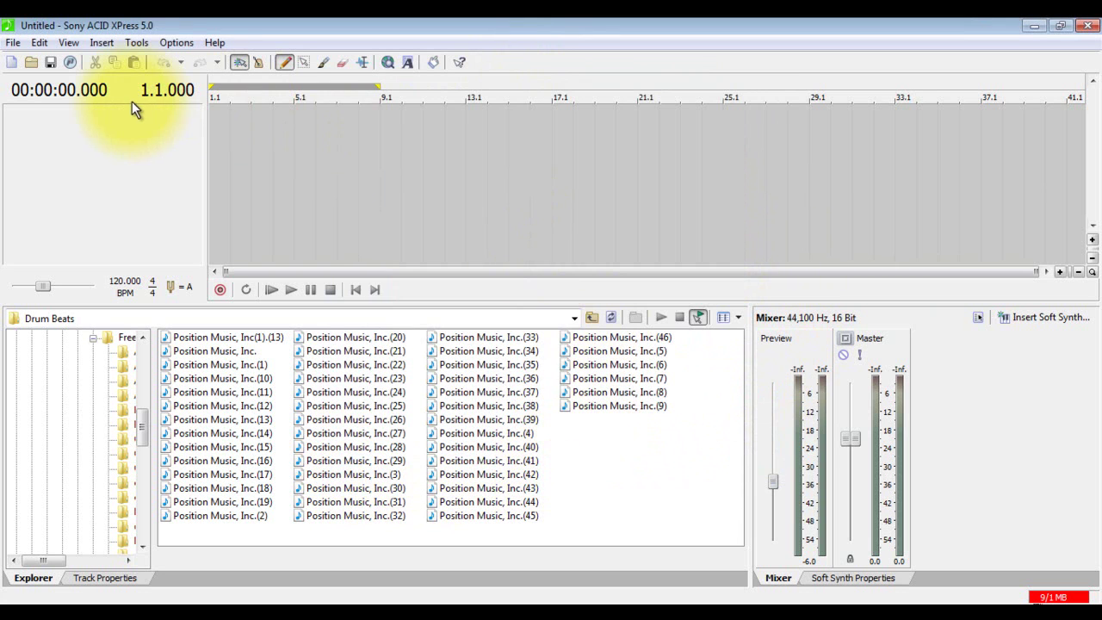
Preview a drum loop, add Position Music, Inc.(20) as a track, and dismiss the Beatmapper notice.
left_click(458, 379)
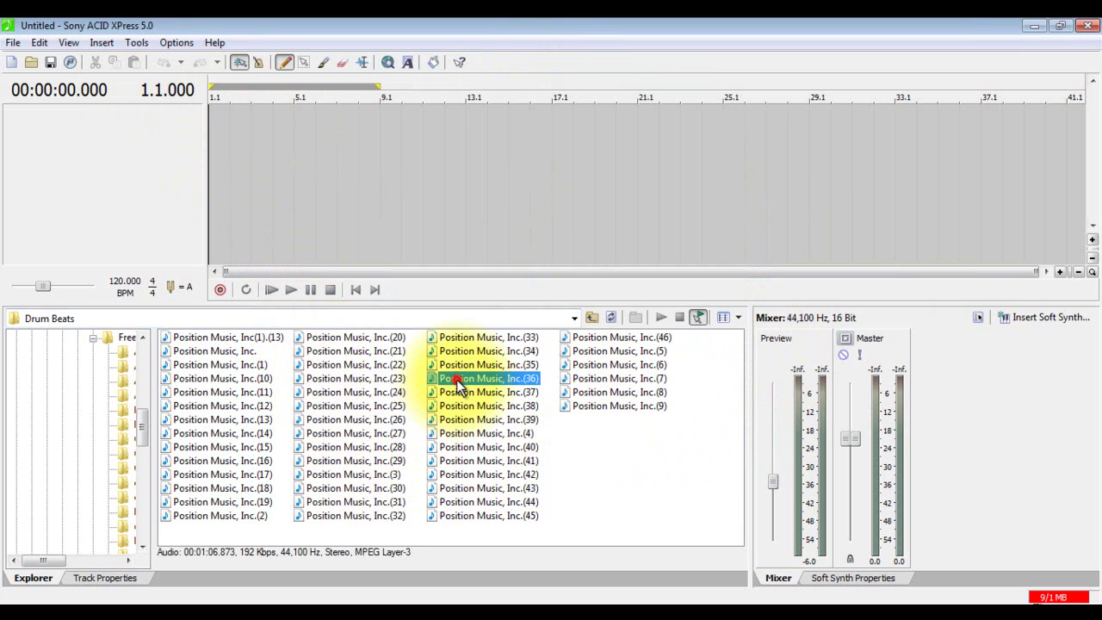
left_click(565, 434)
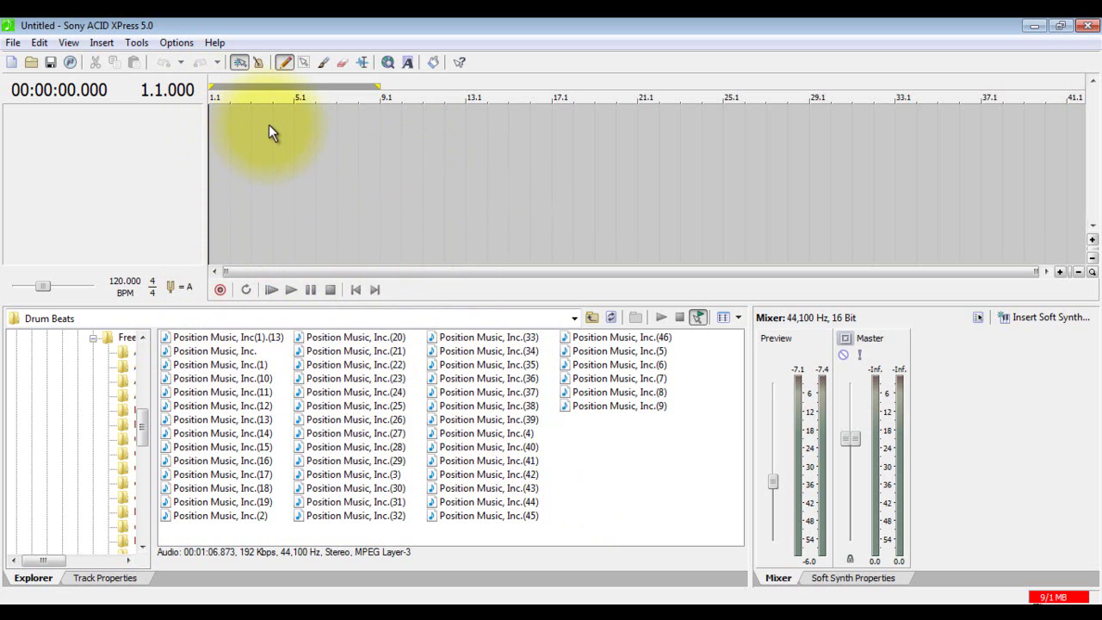
left_click_drag(341, 338, 252, 209)
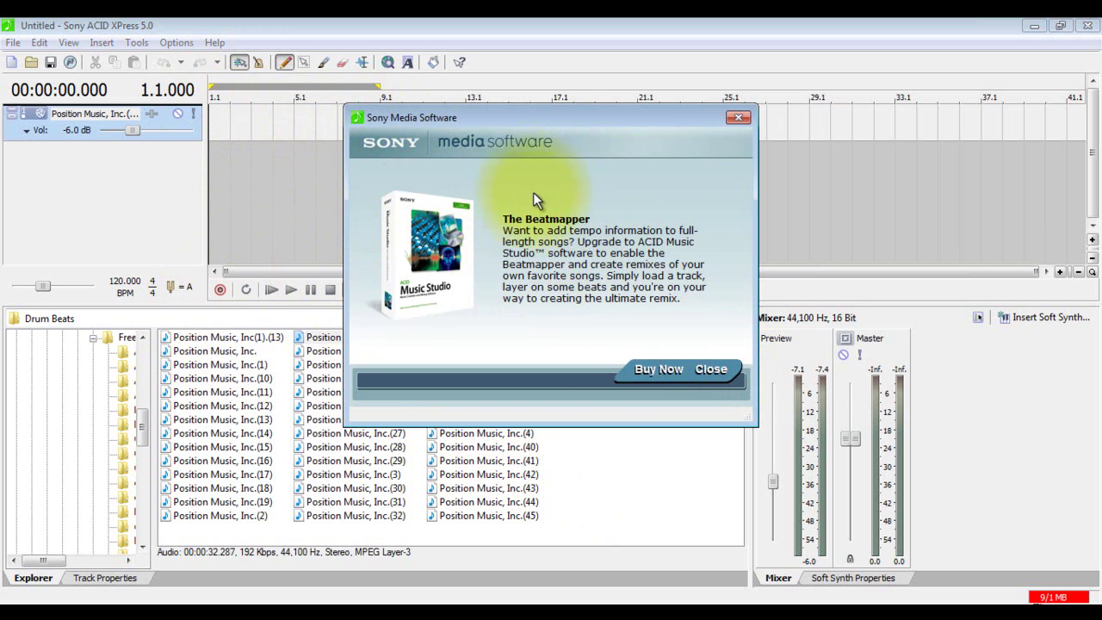
left_click(711, 372)
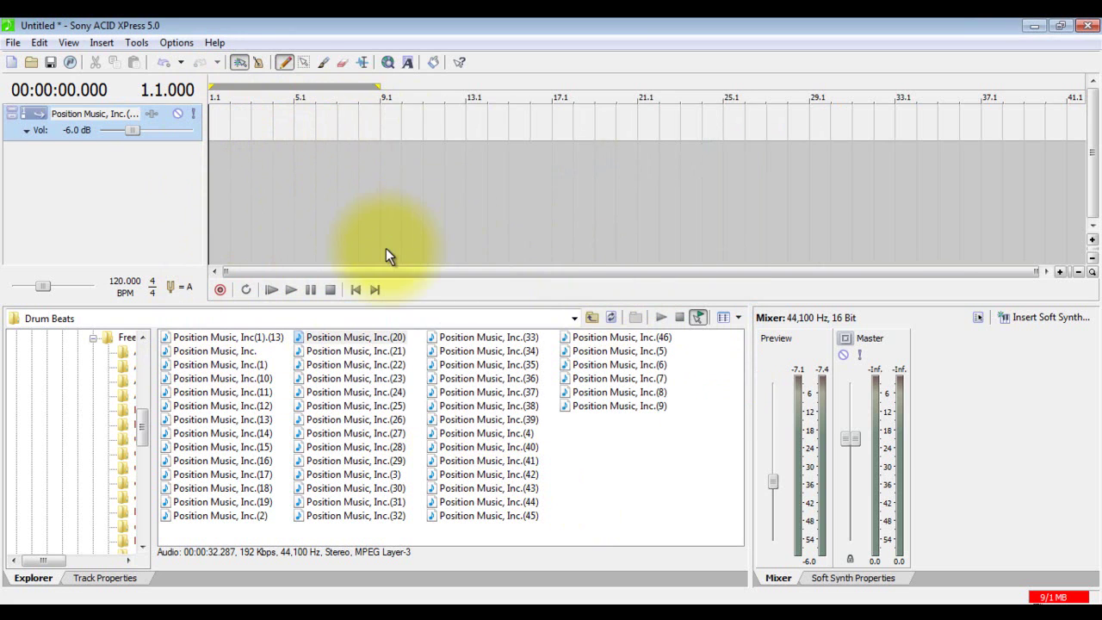
Undo the Position Music track and record a short take, Record Take 1, from the project start.
key("ctrl+z")
left_click(352, 291)
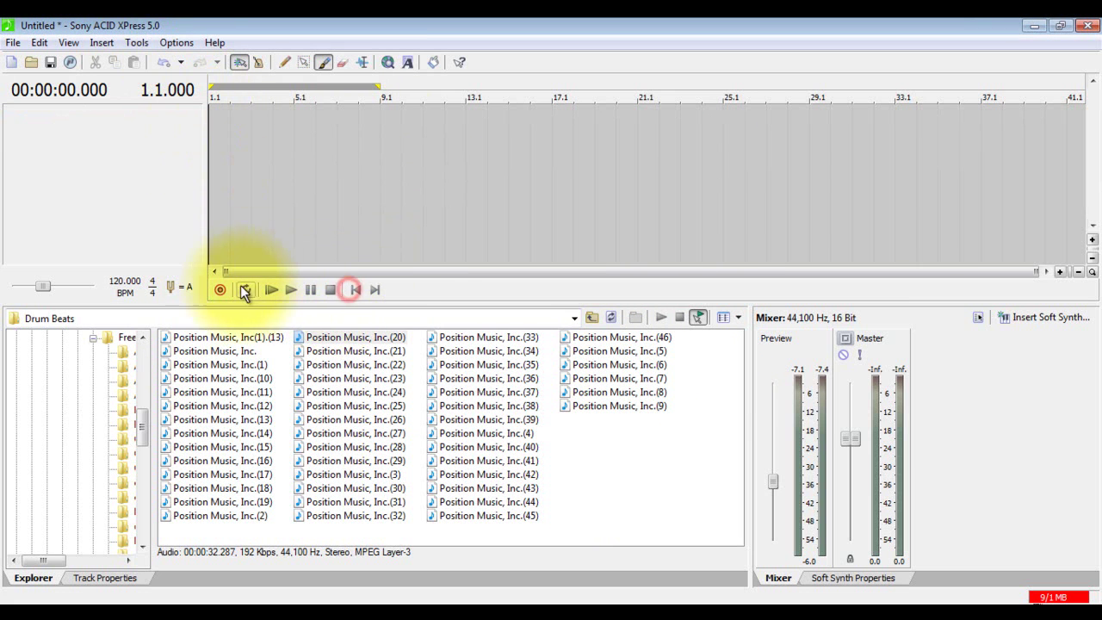
left_click(221, 290)
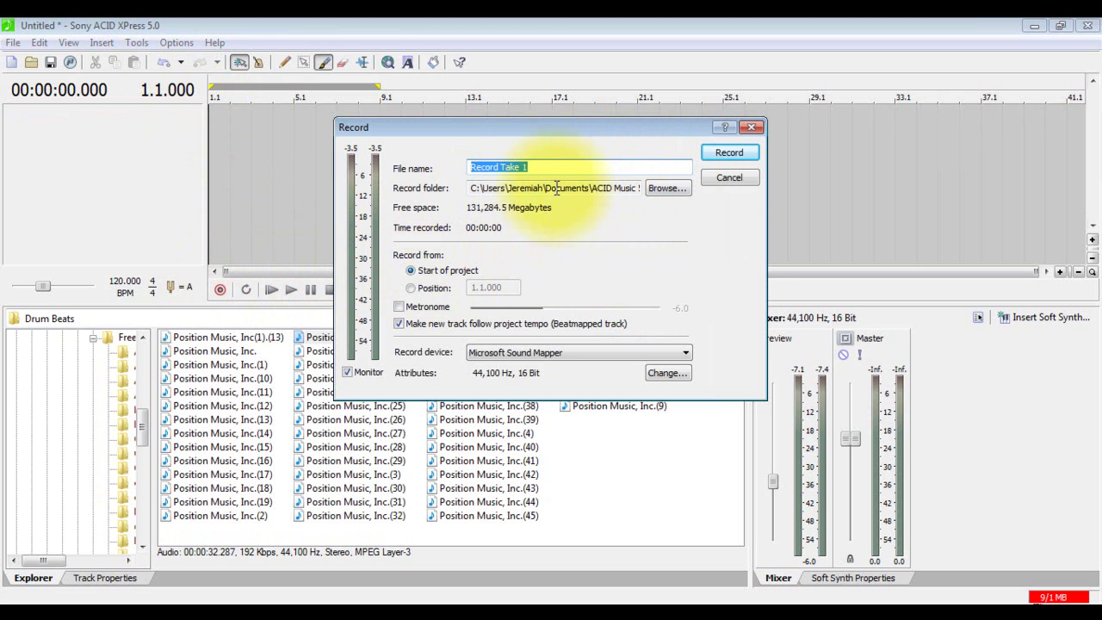
left_click(731, 156)
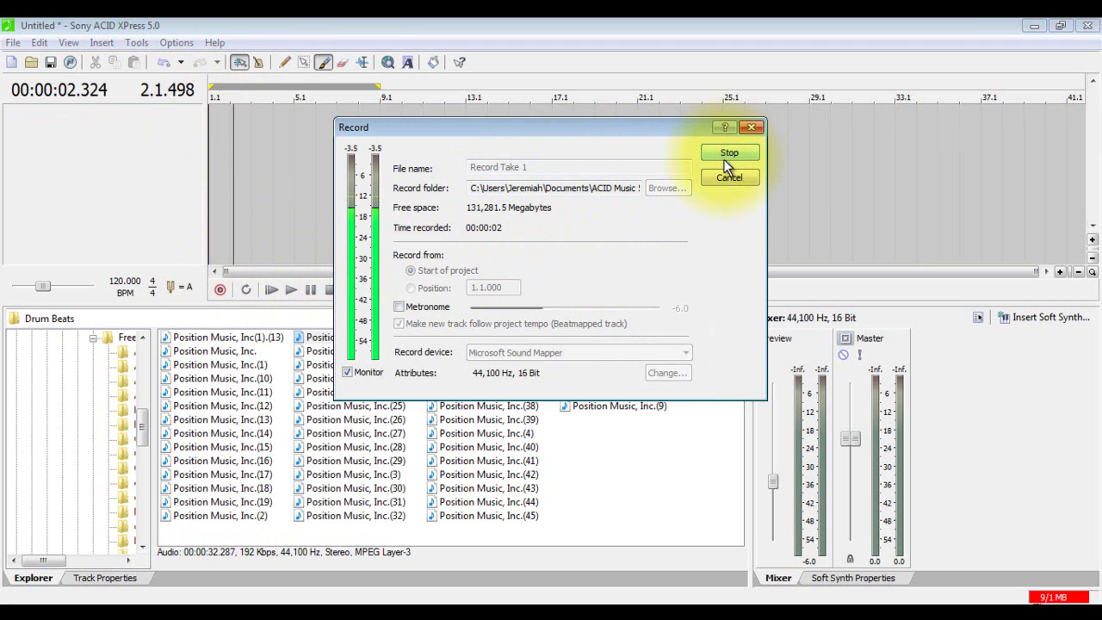
left_click(724, 160)
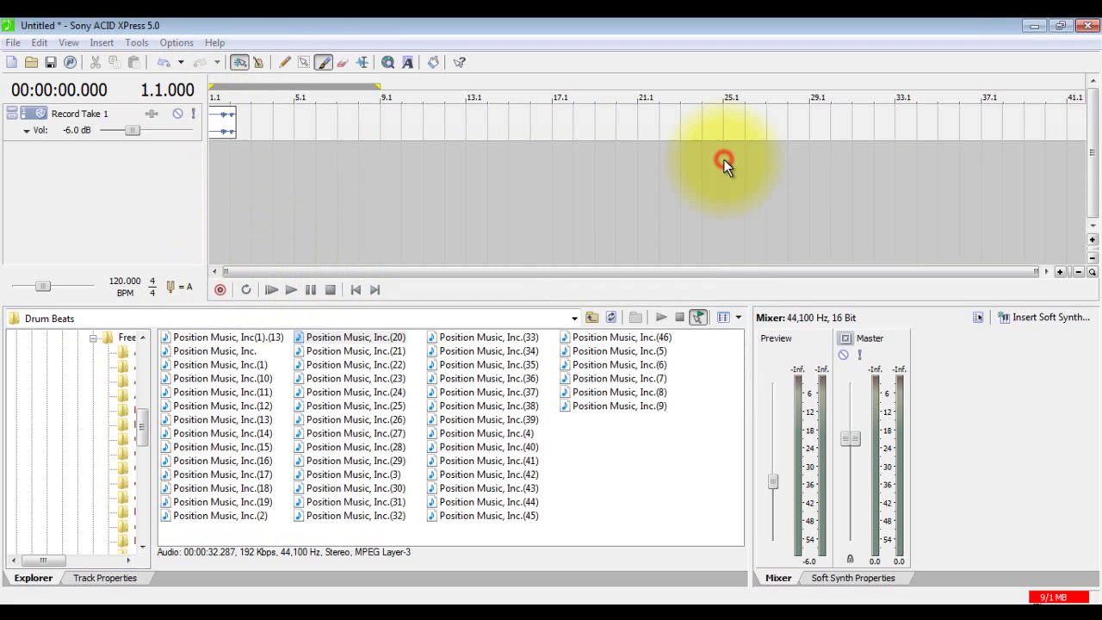
Play back Record Take 1, pause it, and return the playhead to the start.
left_click(291, 289)
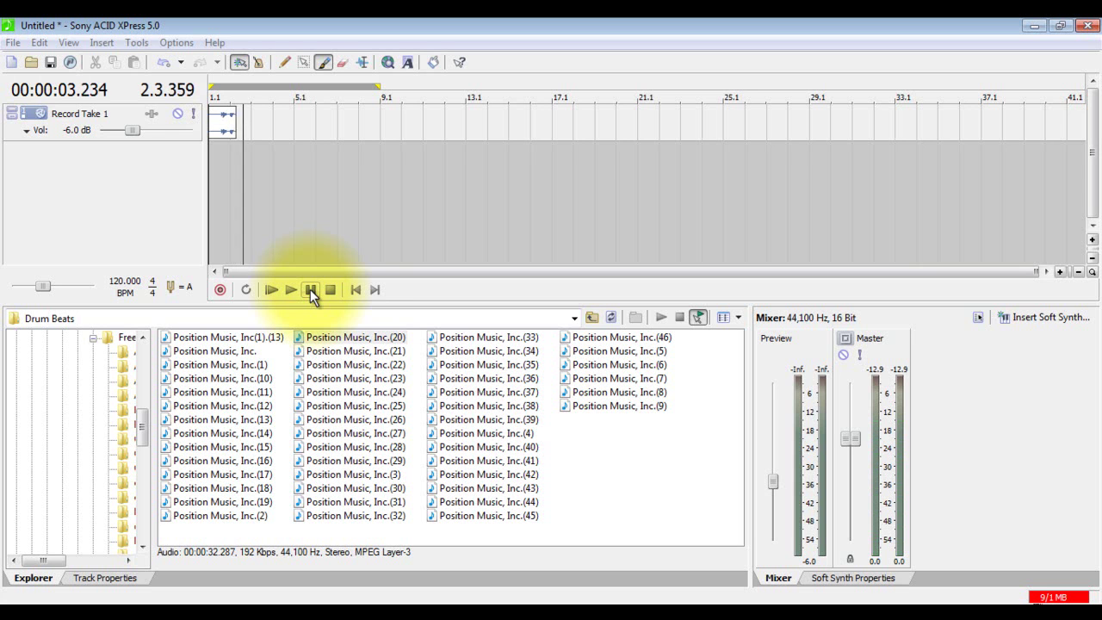
left_click(311, 290)
left_click(351, 289)
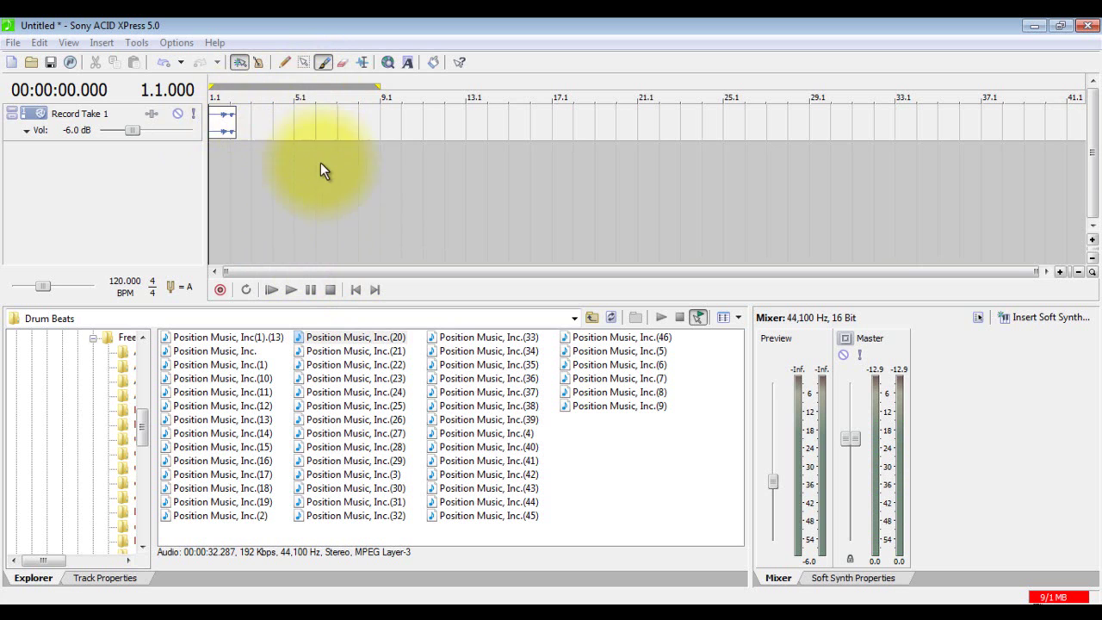
Browse from My Music into the Sound FX folder and add battle as a new track.
left_click(593, 319)
left_click(592, 319)
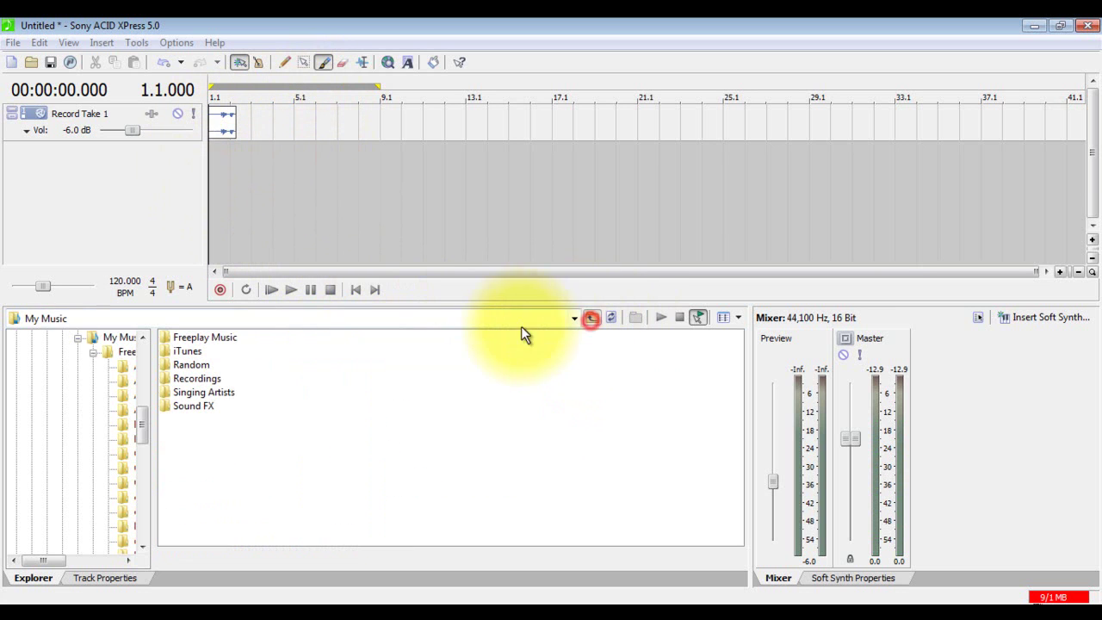
left_click(200, 407)
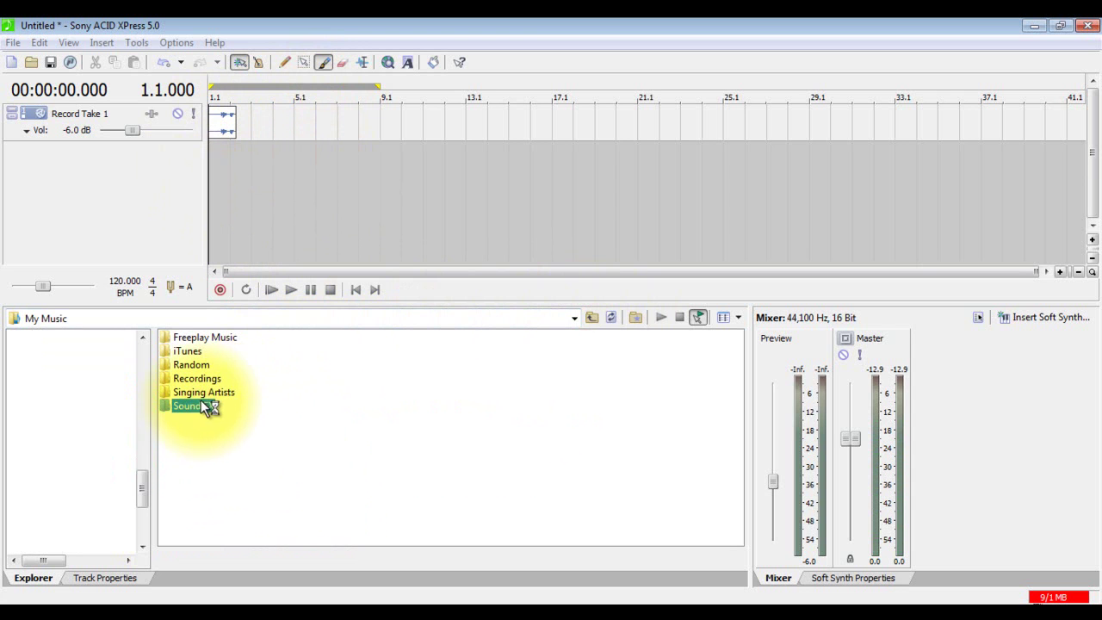
double_click(189, 408)
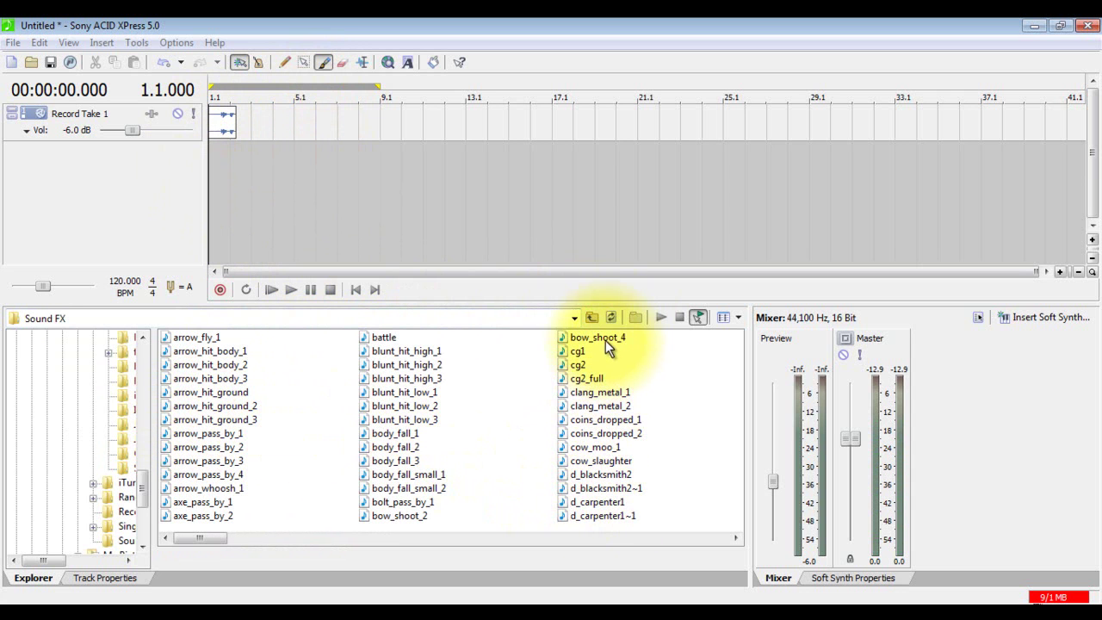
left_click_drag(389, 340, 219, 148)
Draw a battle event at the track start with the Draw tool and play the project.
left_click(284, 62)
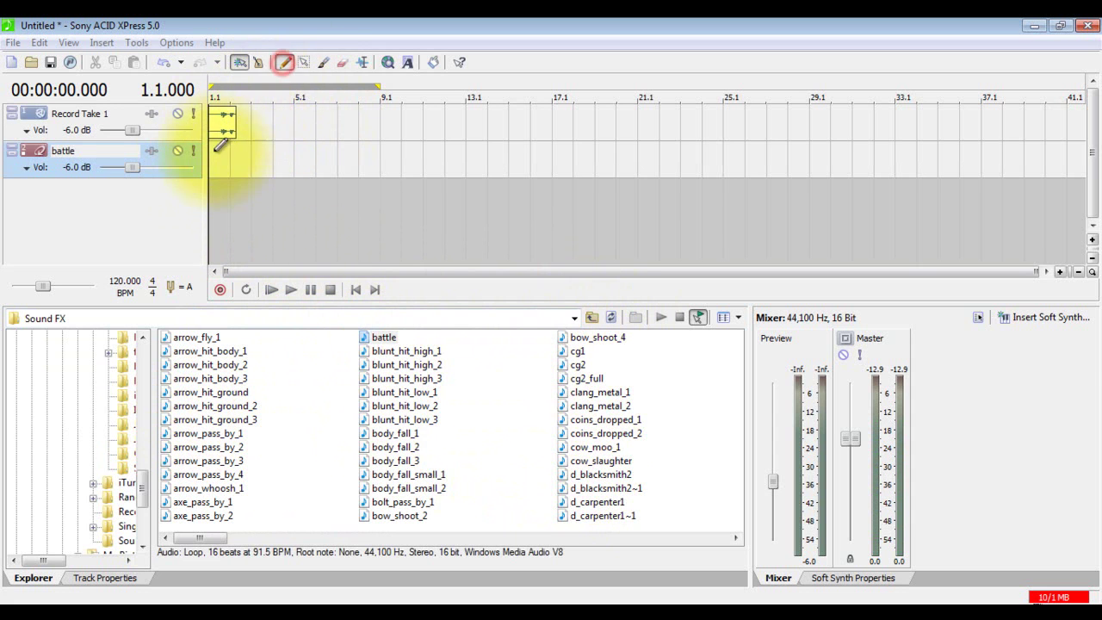
left_click(383, 342)
left_click_drag(217, 152, 258, 158)
left_click(355, 289)
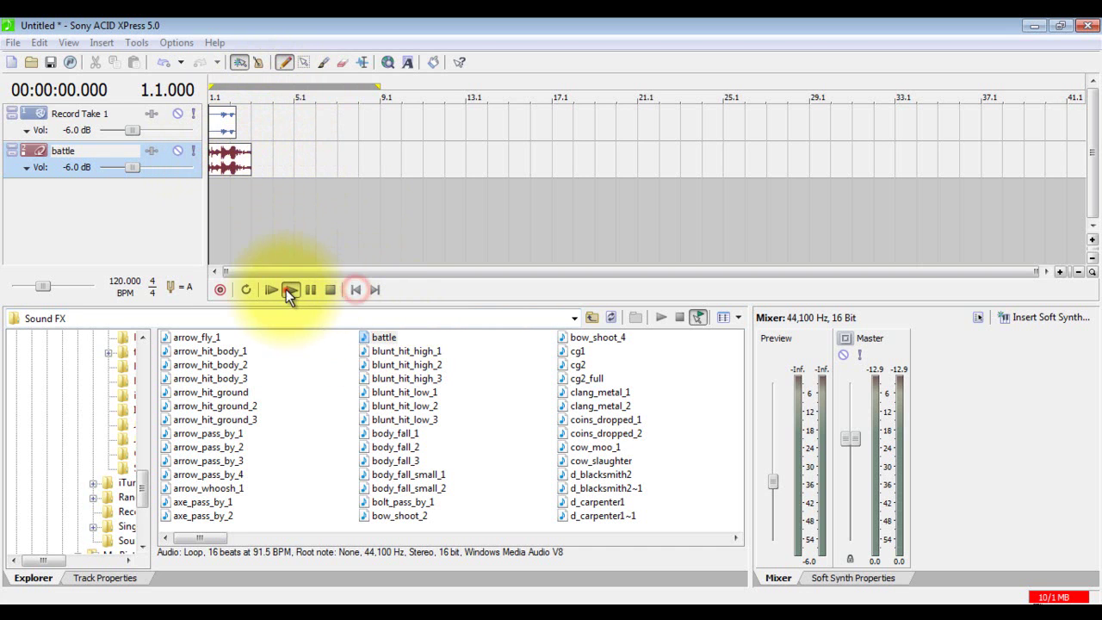
left_click(294, 288)
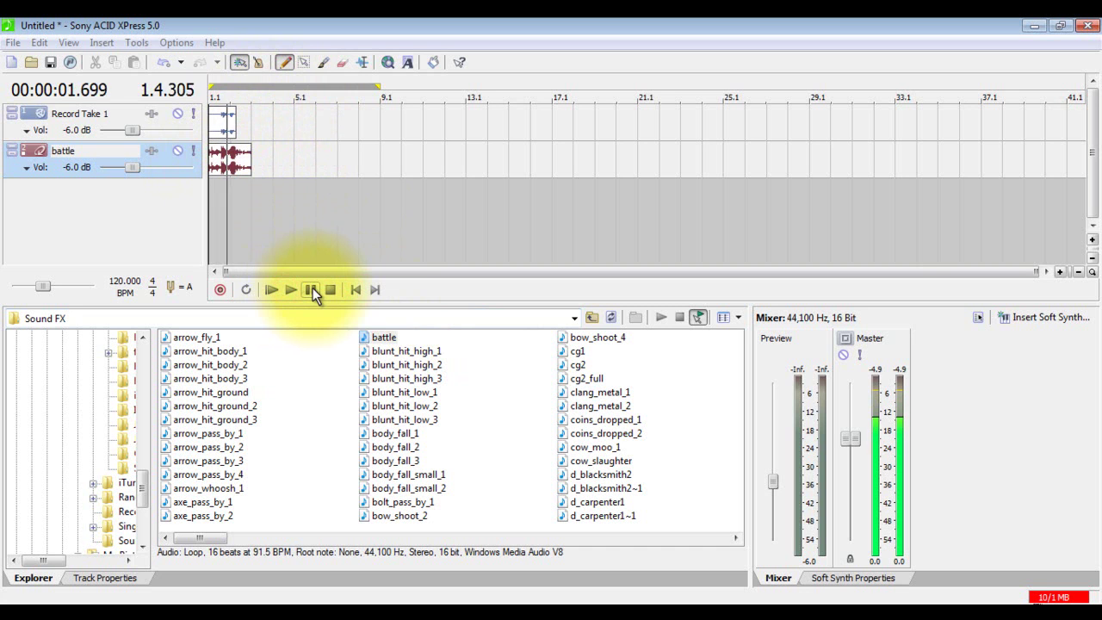
left_click(312, 289)
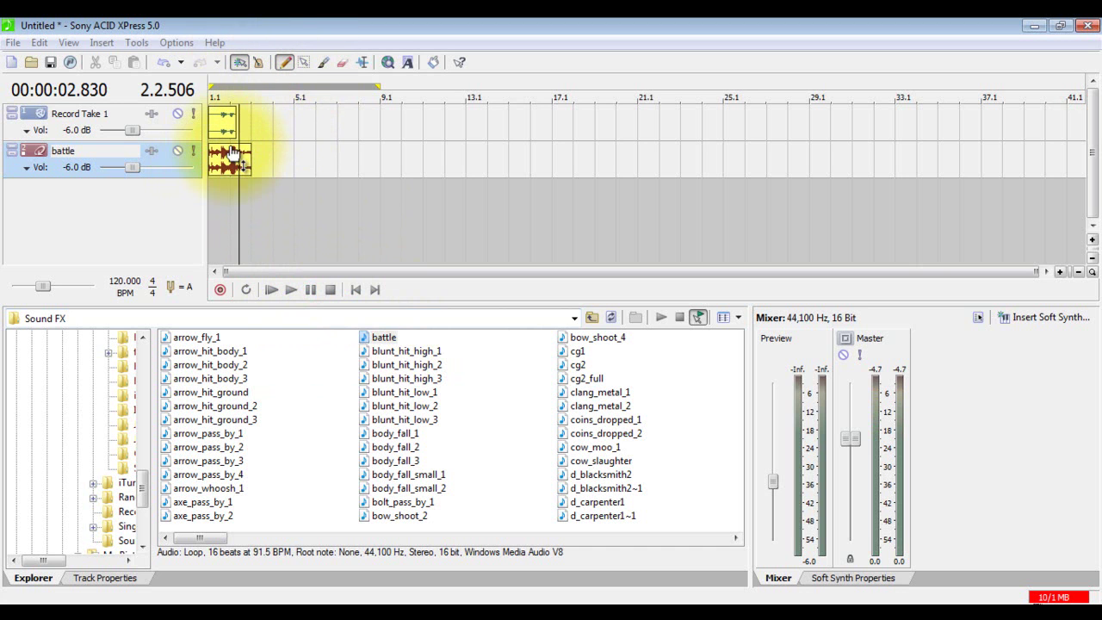
Lower the battle event's gain to -5.8 dB and replay the project from the start.
left_click_drag(231, 150, 233, 169)
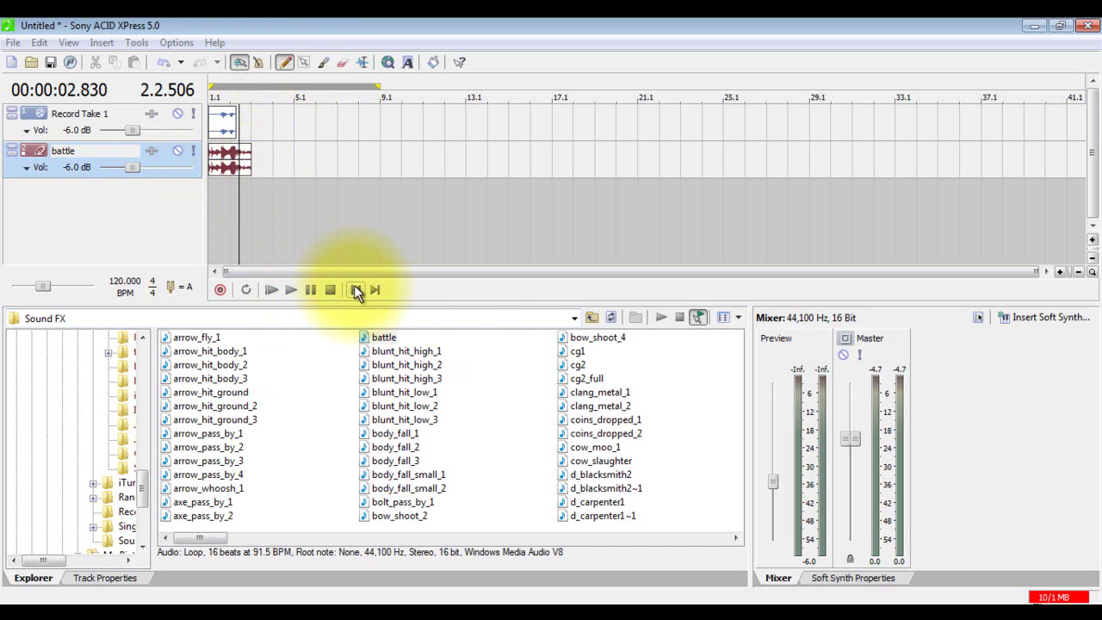
left_click(355, 289)
left_click(290, 289)
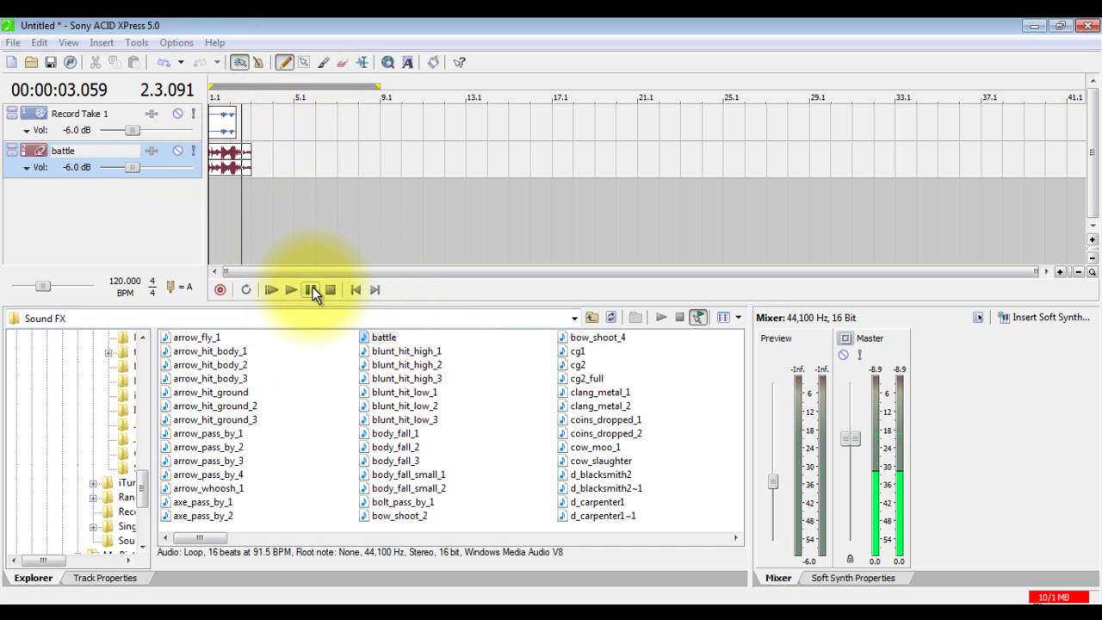
left_click(312, 289)
left_click(355, 290)
Delete the battle clip from its track.
left_click(234, 160)
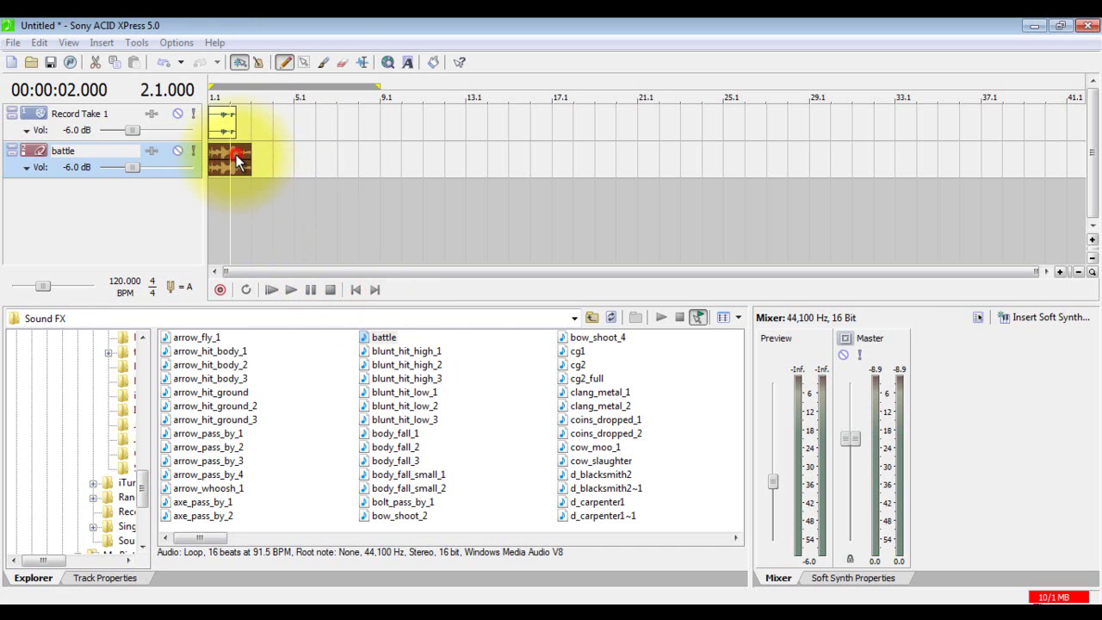
right_click(237, 156)
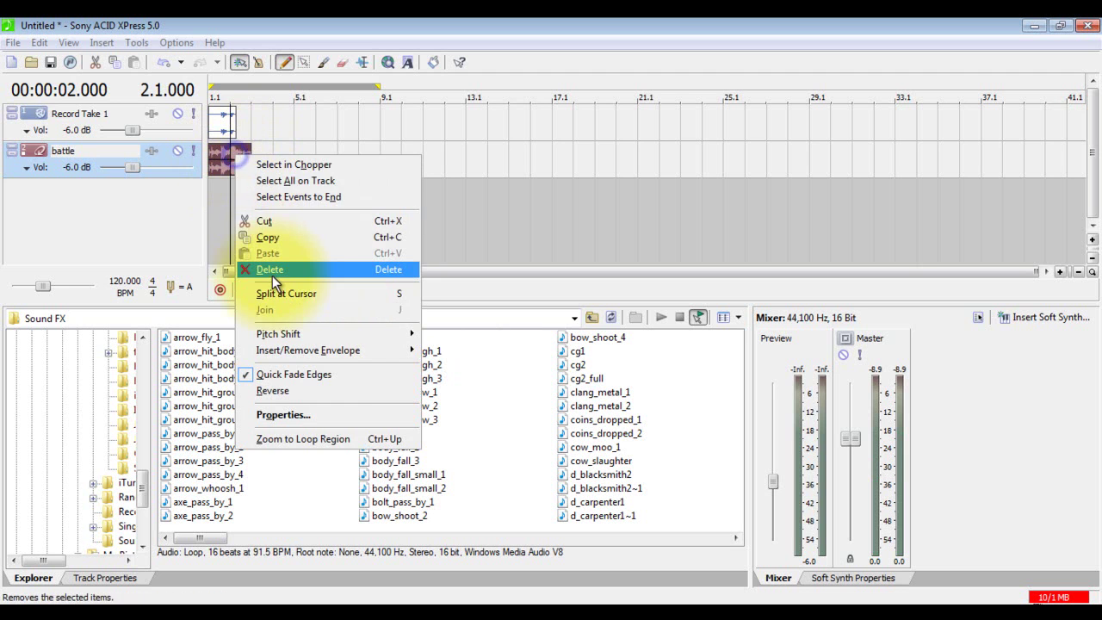
left_click(270, 270)
Delete the battle track and the Record Take 1 track.
left_click(220, 124)
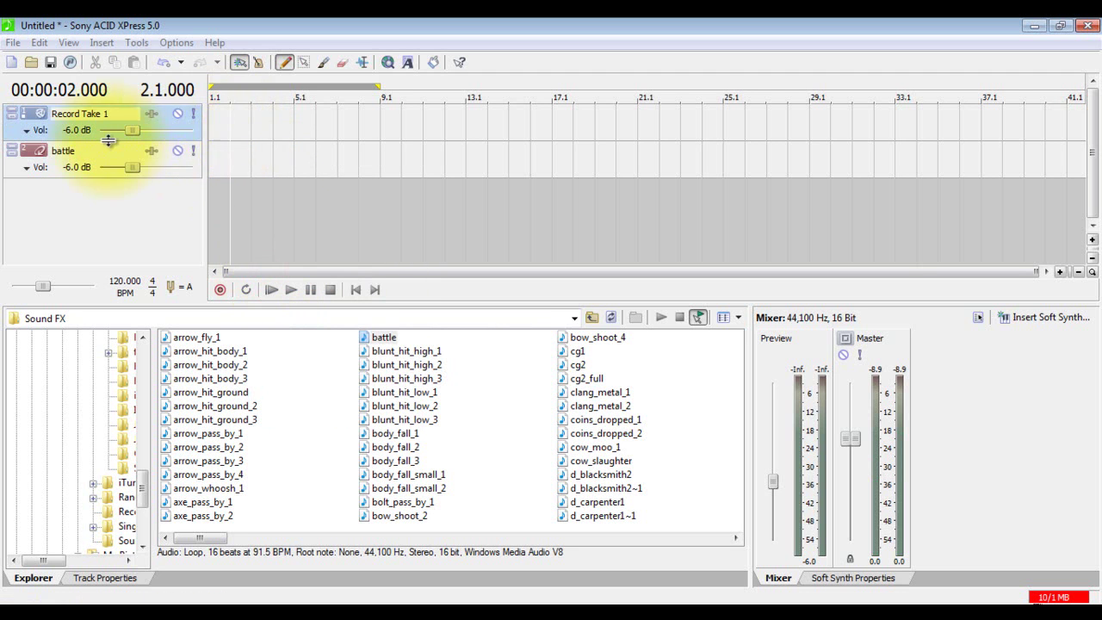
left_click(73, 151)
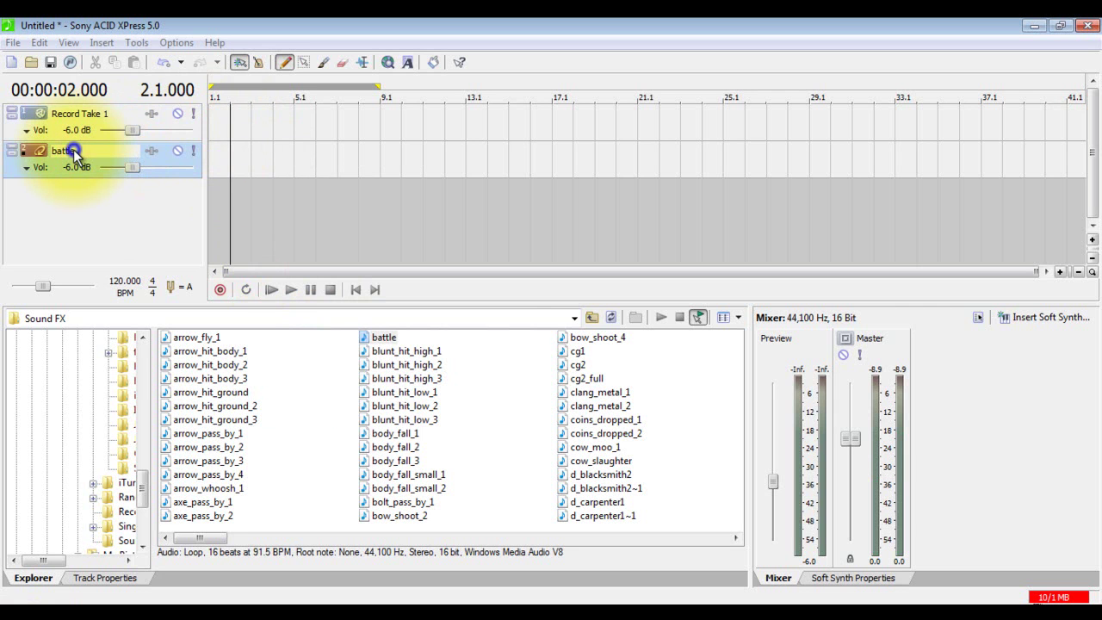
right_click(73, 151)
left_click(115, 249)
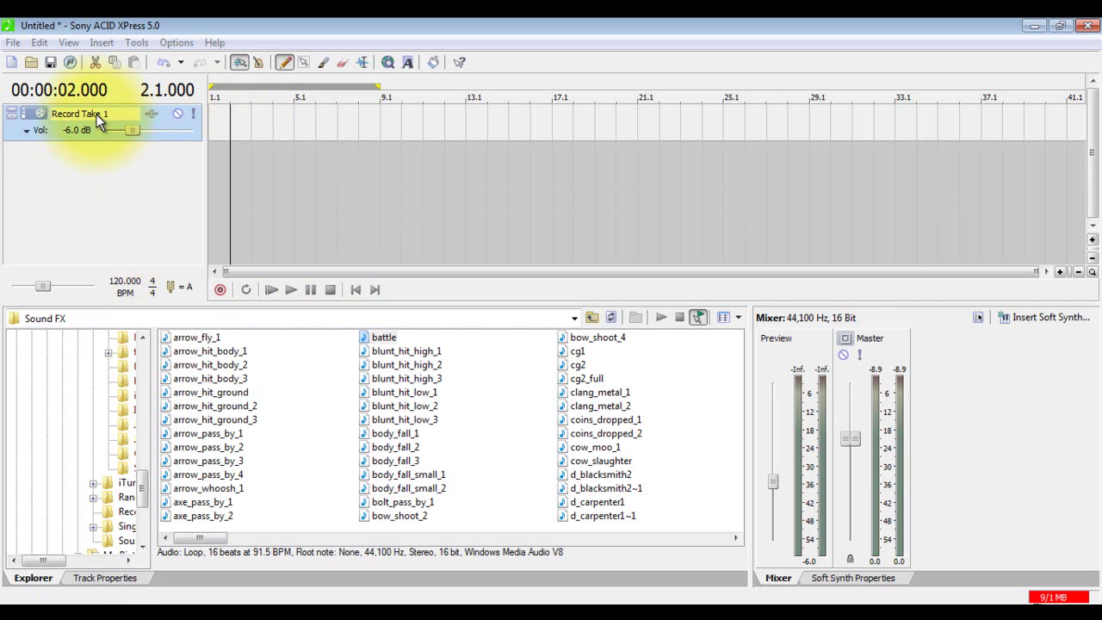
left_click(96, 114)
key("Delete")
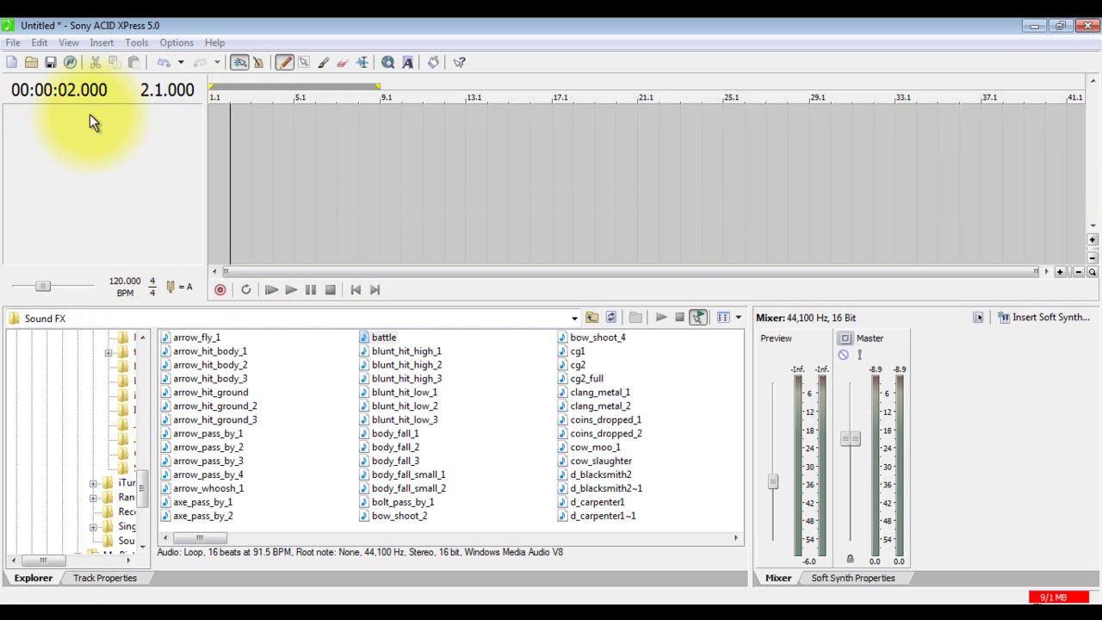
Add battle as a new track, delete its event, and return the playhead to the start.
mouse_move(391, 337)
left_mouse_down()
mouse_move(270, 123)
mouse_move(207, 124)
mouse_move(444, 122)
left_mouse_up()
left_click(401, 125)
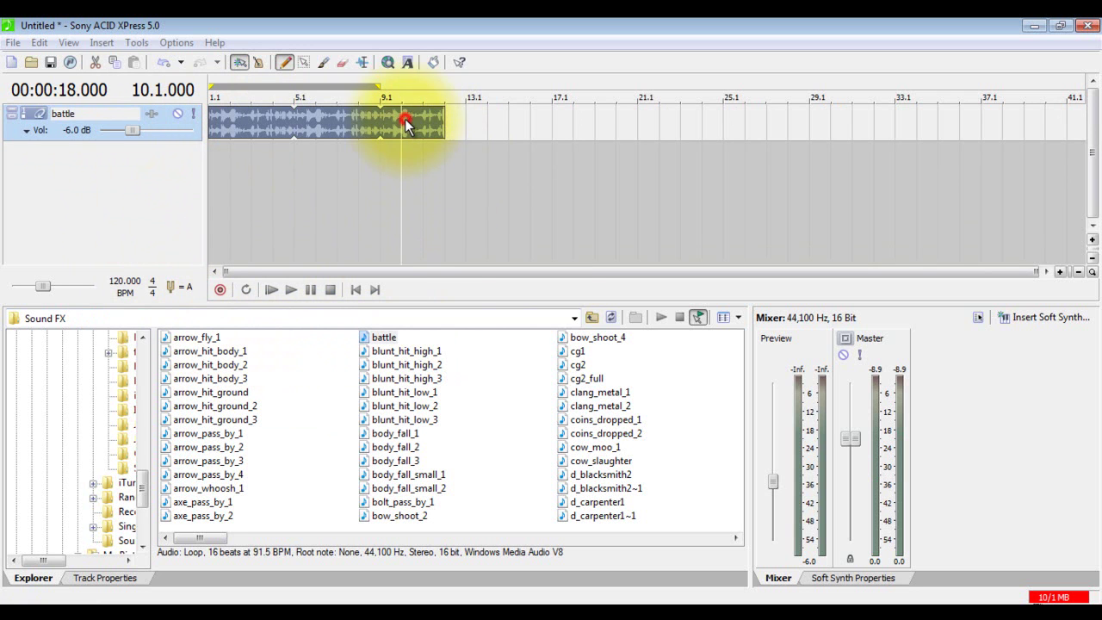
right_click(404, 121)
left_click(430, 232)
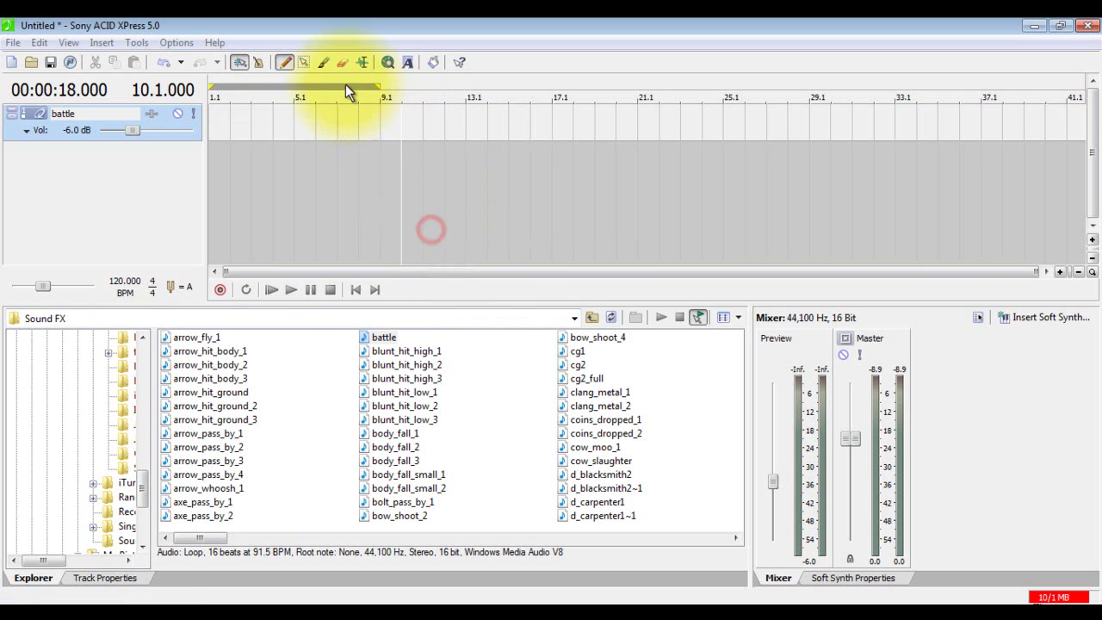
left_click(356, 290)
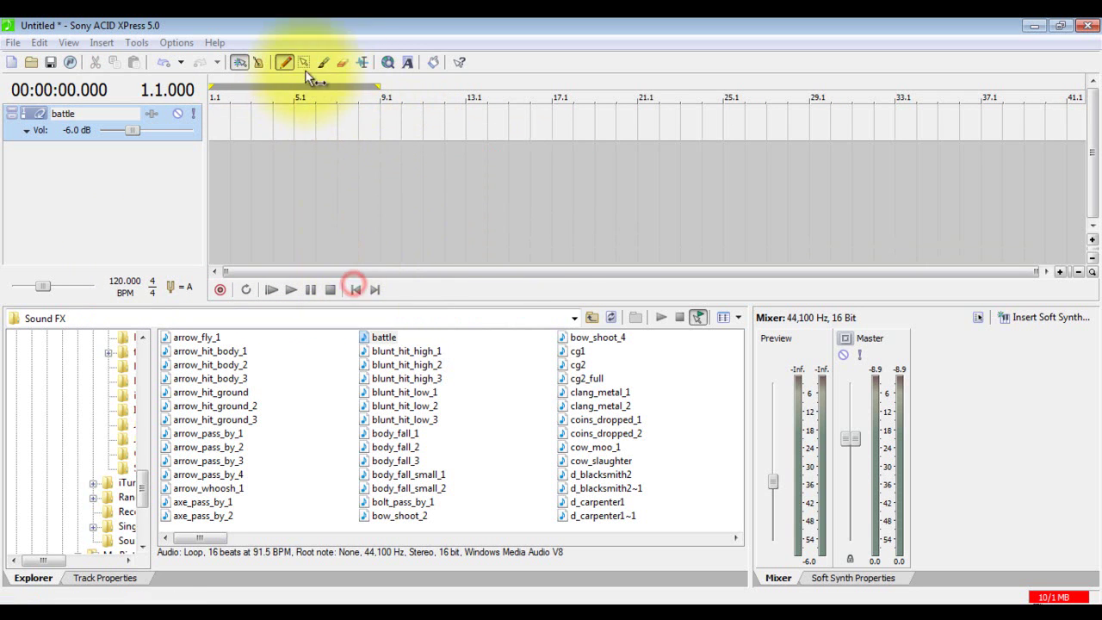
left_click(221, 289)
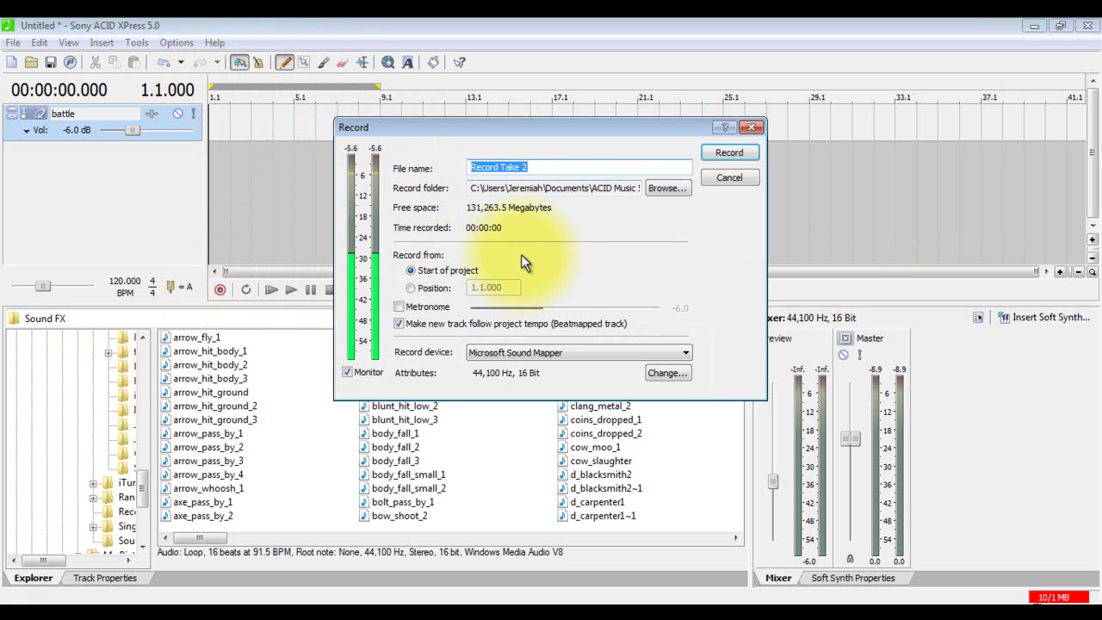
left_click(728, 153)
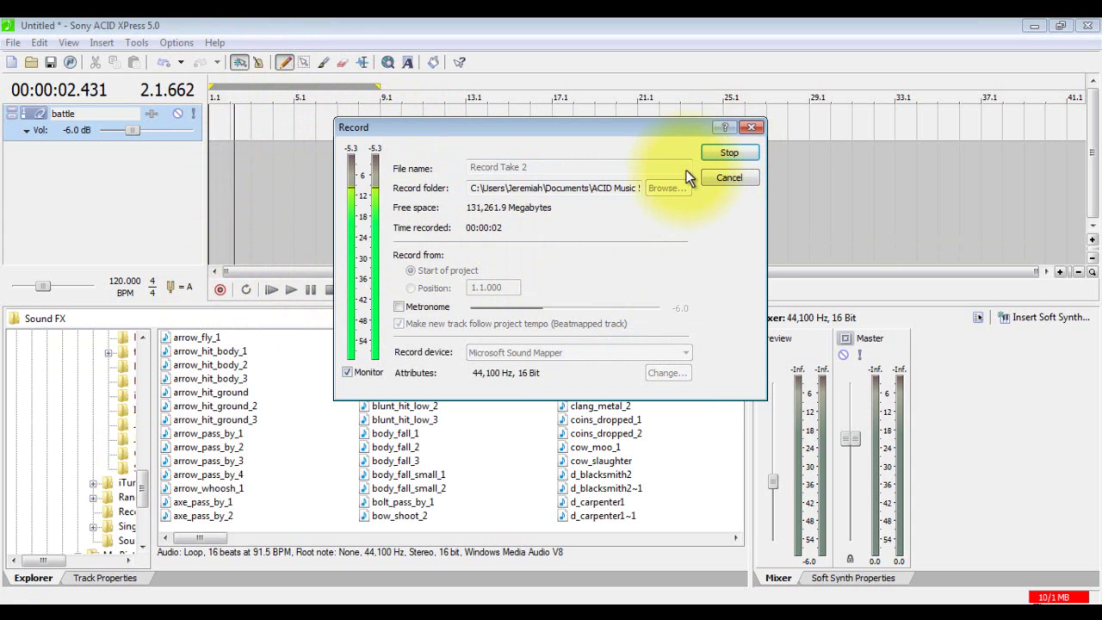
left_click(727, 155)
left_click(728, 177)
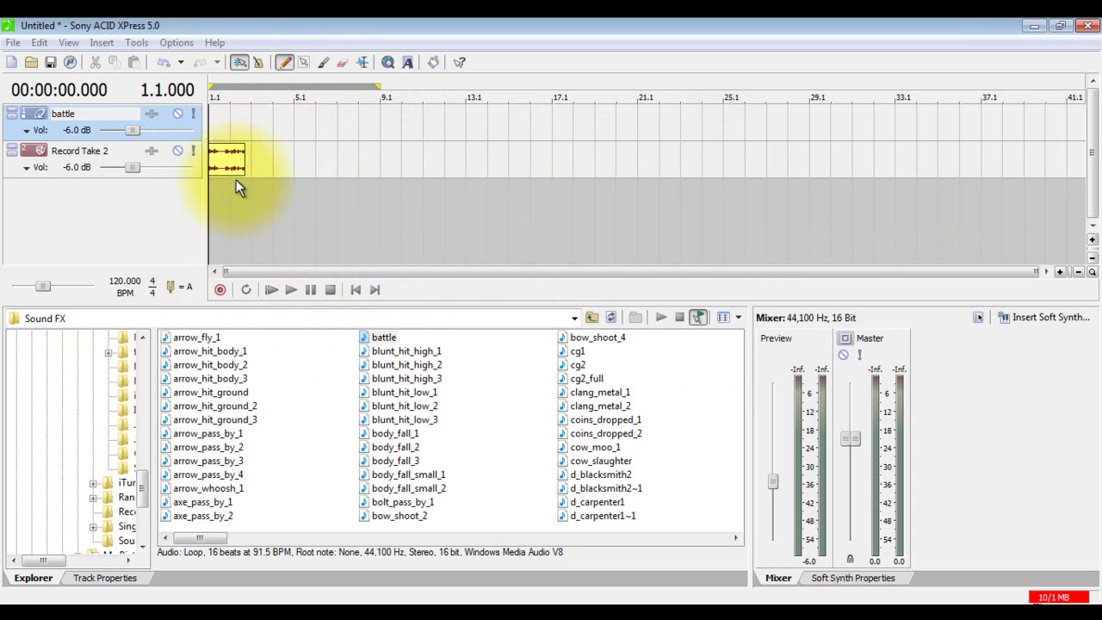
left_click(292, 289)
left_click(312, 289)
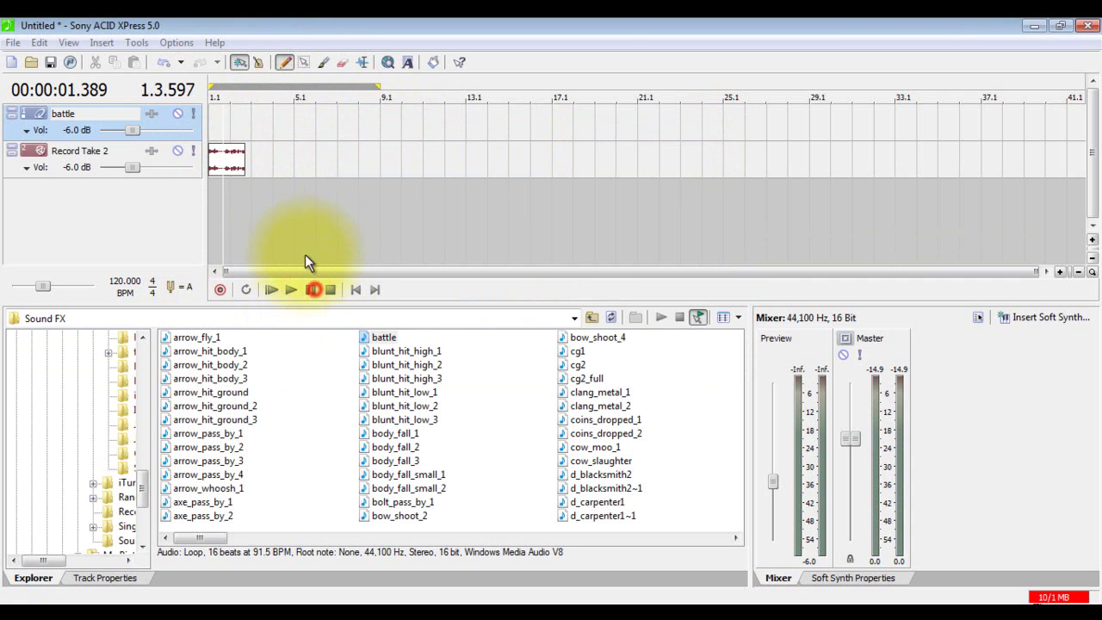
right_click(114, 159)
left_click(153, 255)
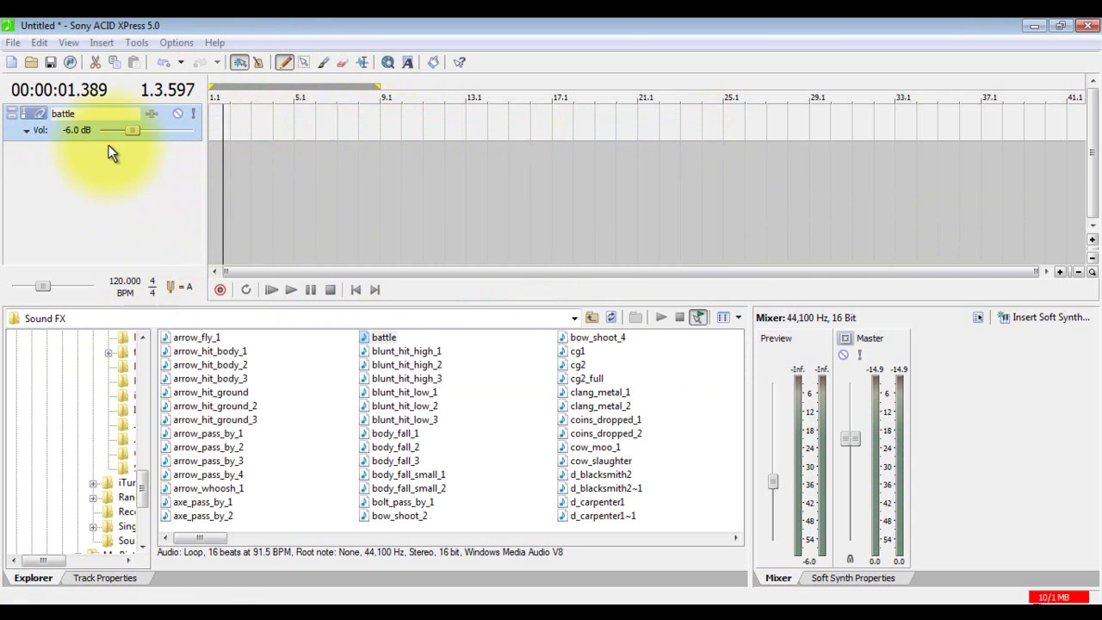
Add blunt_hit_low_1 as a track and draw events on it from bar 1.1.
left_click_drag(400, 392, 293, 152)
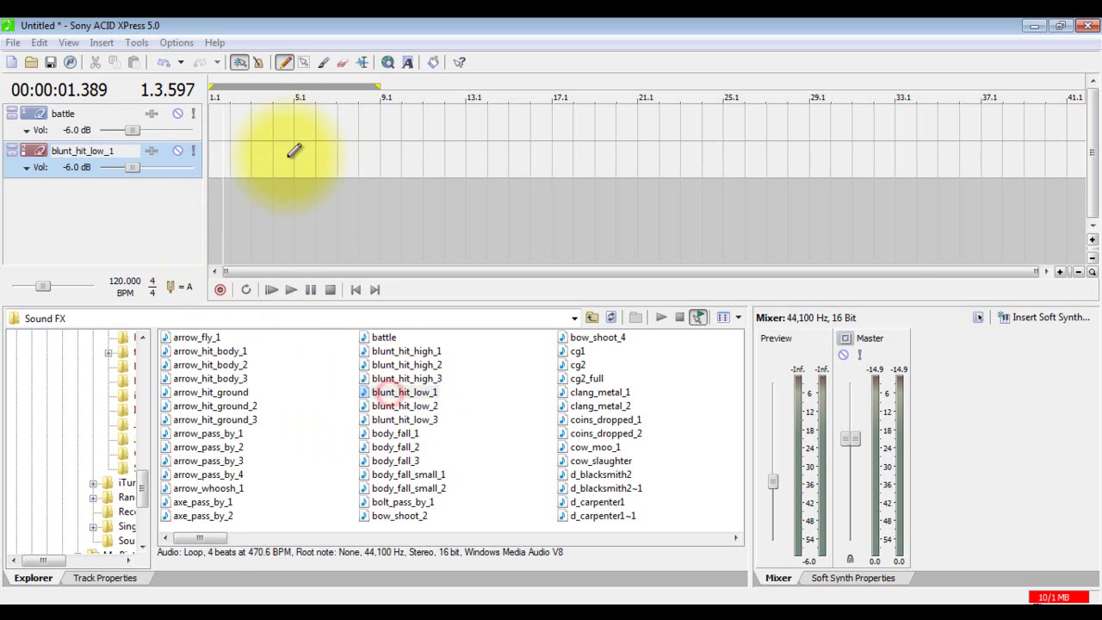
left_click(215, 118)
left_click_drag(218, 154, 316, 155)
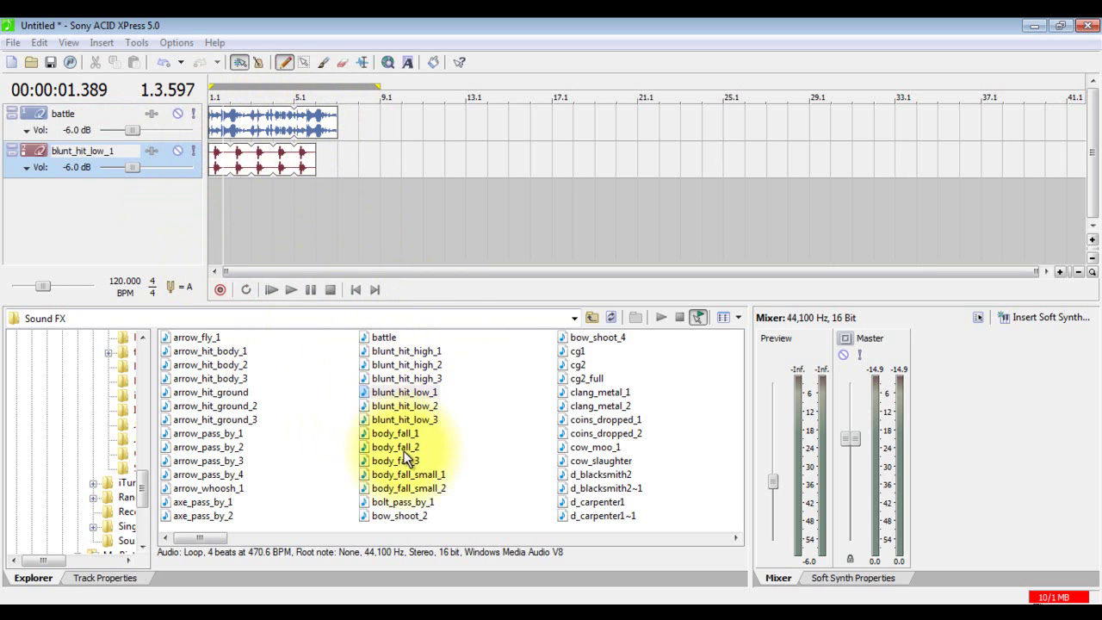
Add body_fall_3 as a third track, widen the track headers, and make it taller.
mouse_move(404, 459)
left_mouse_down()
mouse_move(308, 214)
mouse_move(210, 203)
mouse_move(351, 197)
left_mouse_up()
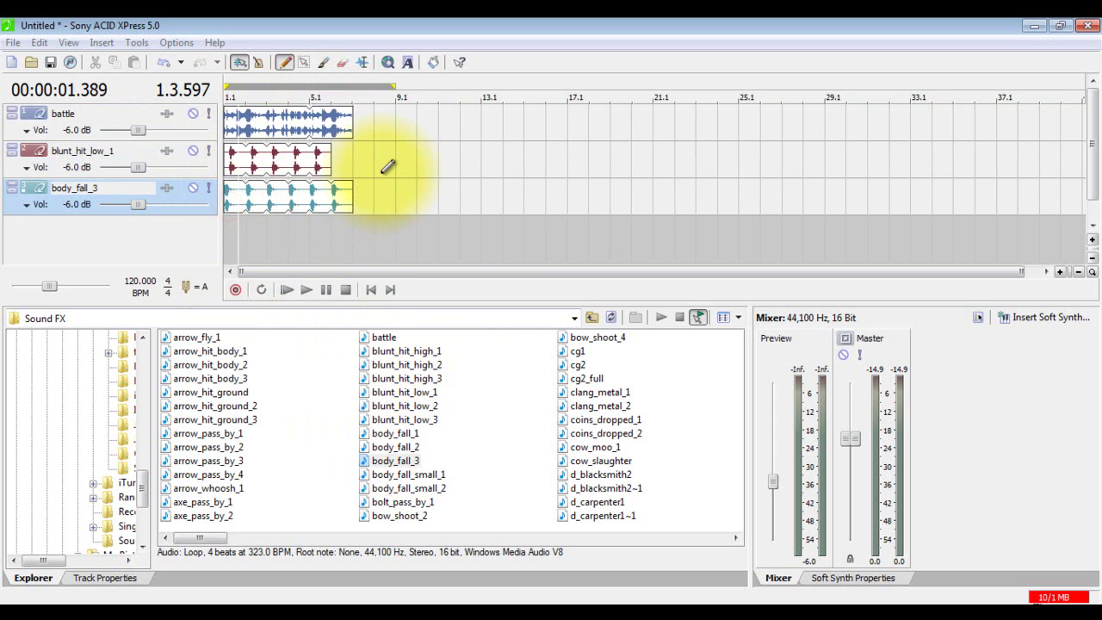
mouse_move(222, 237)
left_mouse_down()
mouse_move(301, 244)
mouse_move(240, 241)
left_mouse_up()
left_click_drag(192, 214, 209, 225)
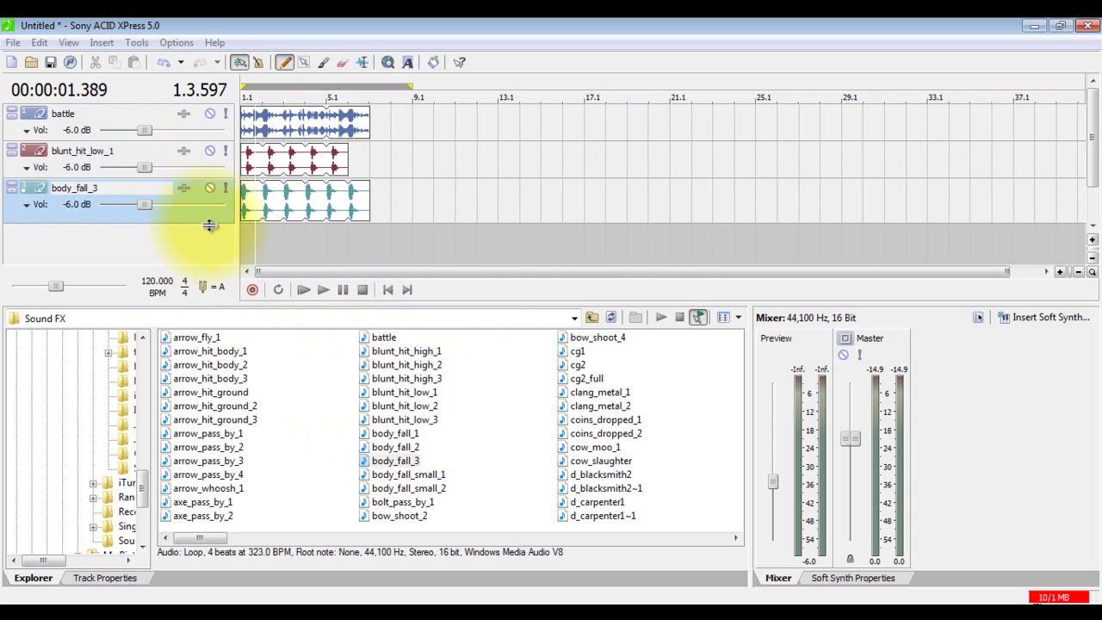
left_click(1060, 271)
left_click(1060, 271)
scroll(516, 163, "down", 2)
scroll(492, 187, "up", 4)
scroll(500, 201, "down", 2)
left_click(1078, 271)
left_click(1059, 271)
left_click(1060, 271)
left_click(1060, 271)
left_click(1060, 272)
left_click(1077, 271)
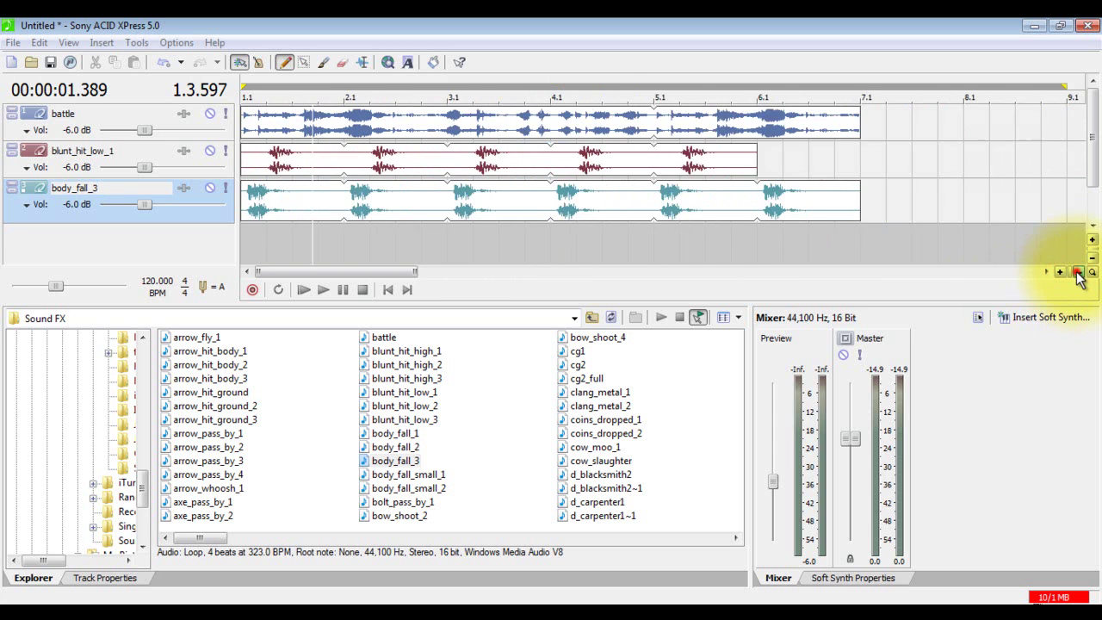
left_click(1077, 272)
left_click(1077, 271)
scroll(447, 207, "up", 2)
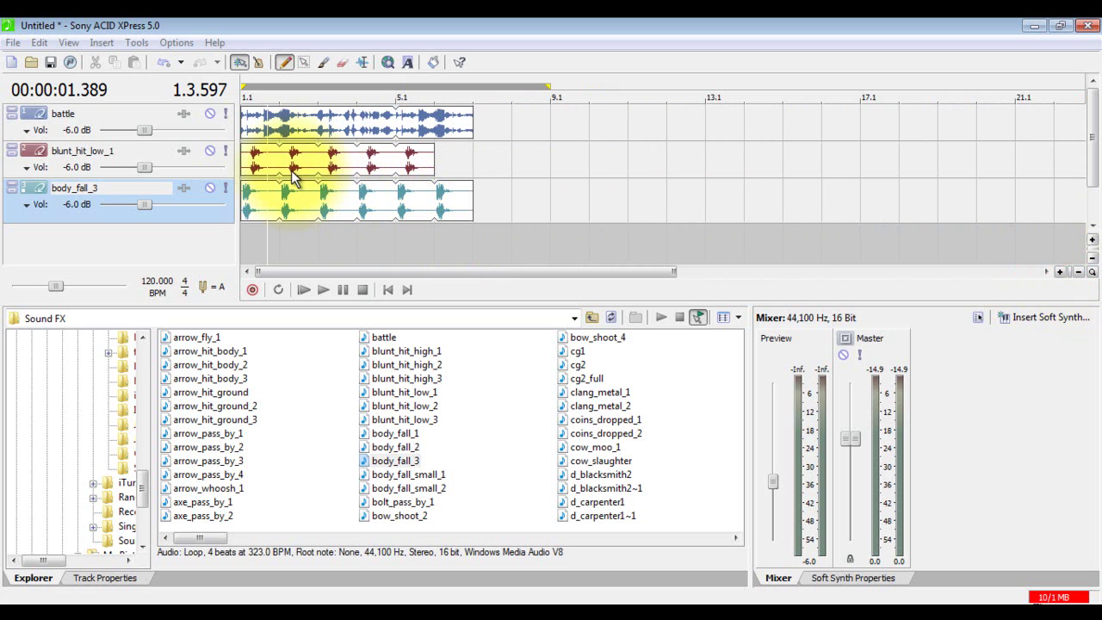
Lower the body_fall_3 clip's gain to -7.7 dB and play the mix from the start.
left_click(387, 289)
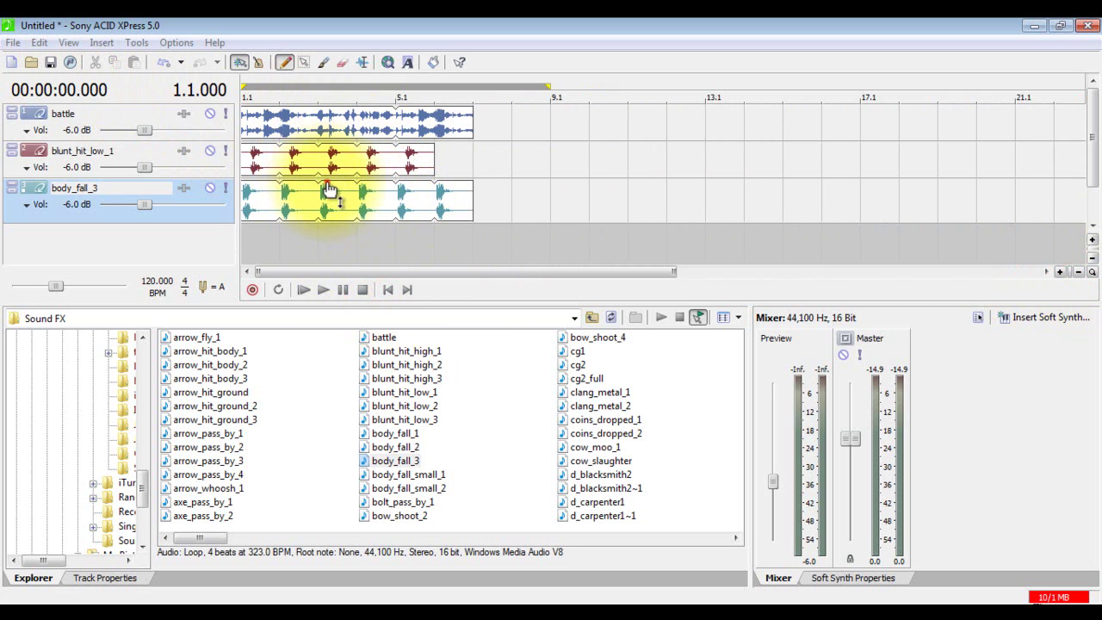
mouse_move(330, 189)
left_mouse_down()
mouse_move(328, 216)
mouse_move(319, 184)
mouse_move(333, 123)
mouse_move(338, 169)
mouse_move(337, 159)
left_mouse_up()
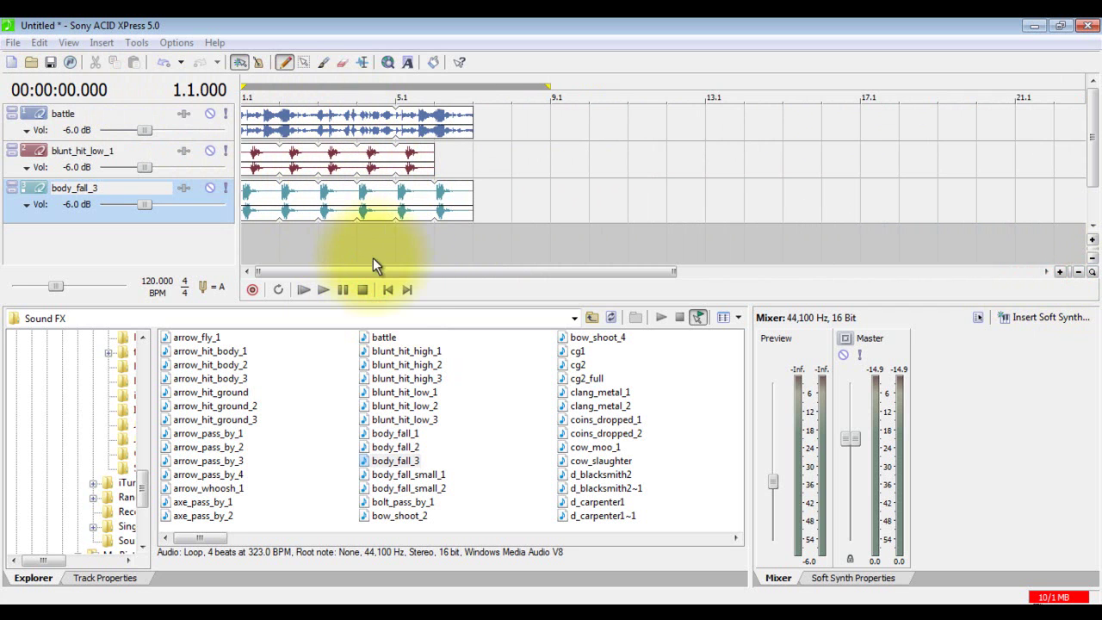
left_click(335, 290)
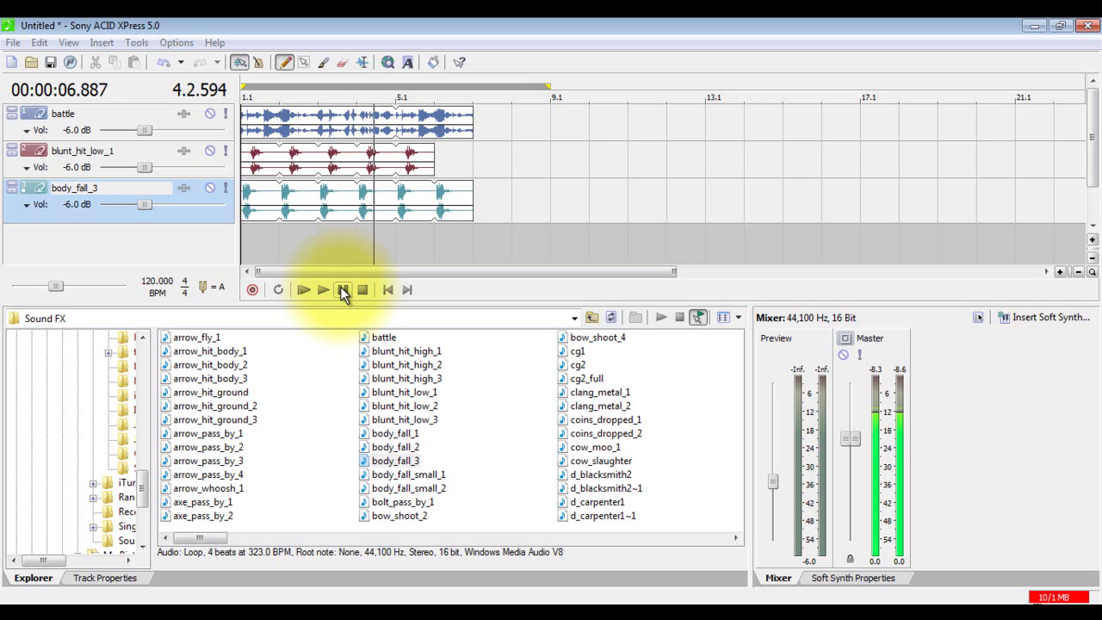
left_click(341, 289)
Open Render As from the File menu and choose MP3 Audio as the output format.
left_click(387, 290)
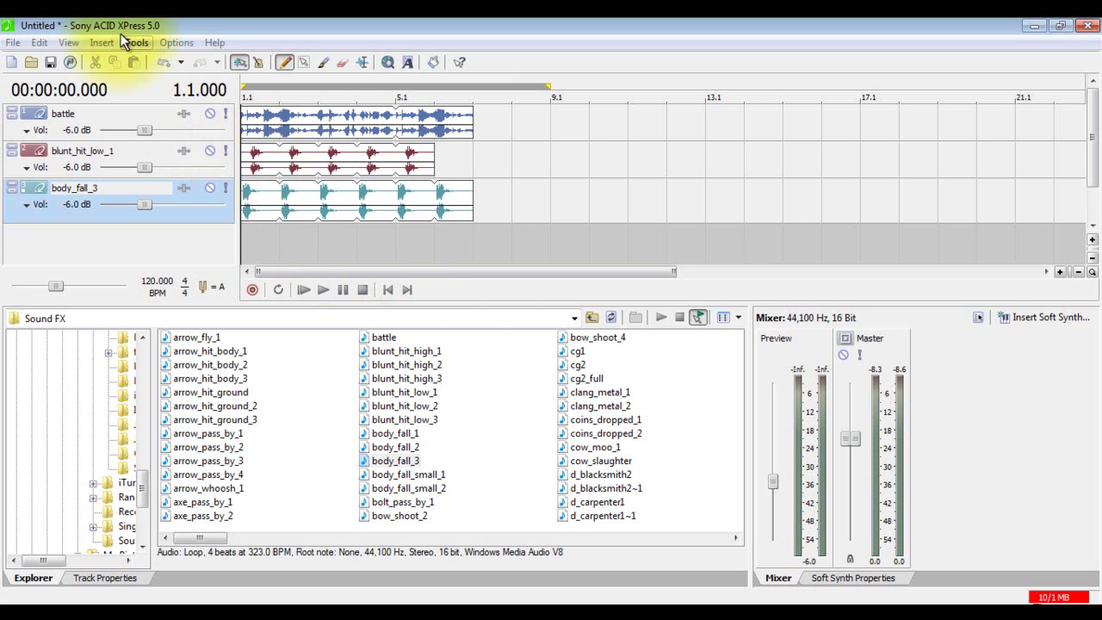
left_click(12, 43)
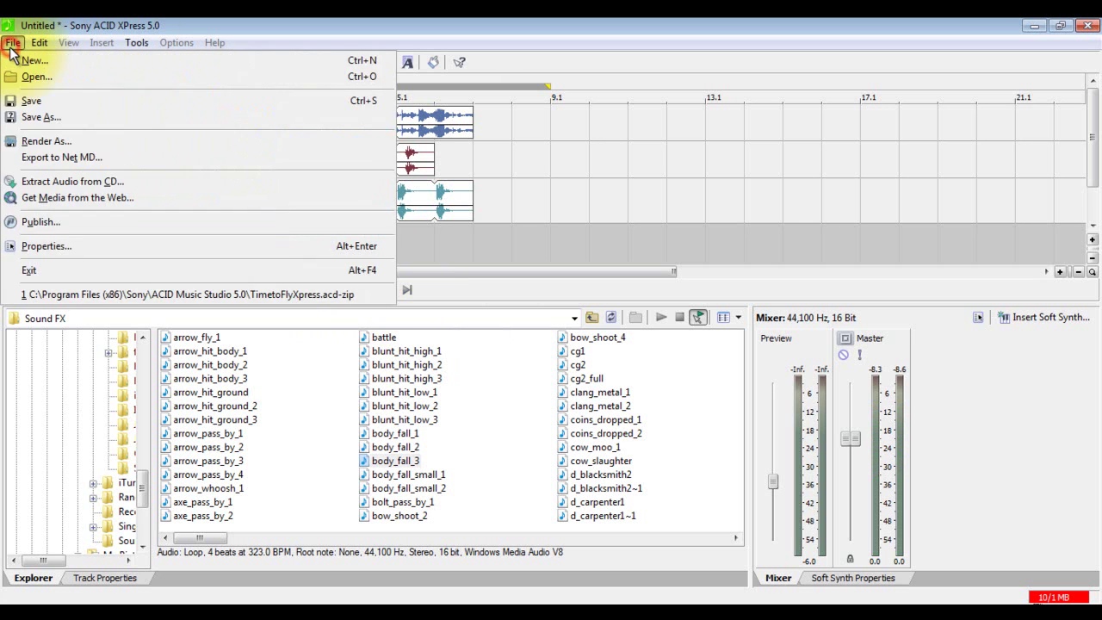
left_click(48, 140)
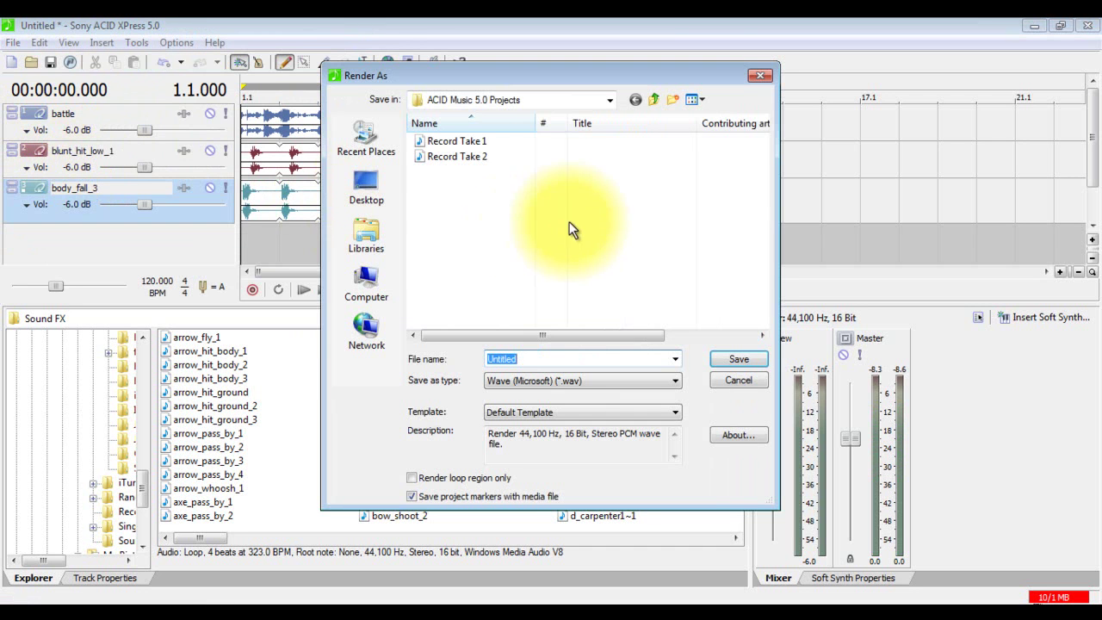
left_click(596, 379)
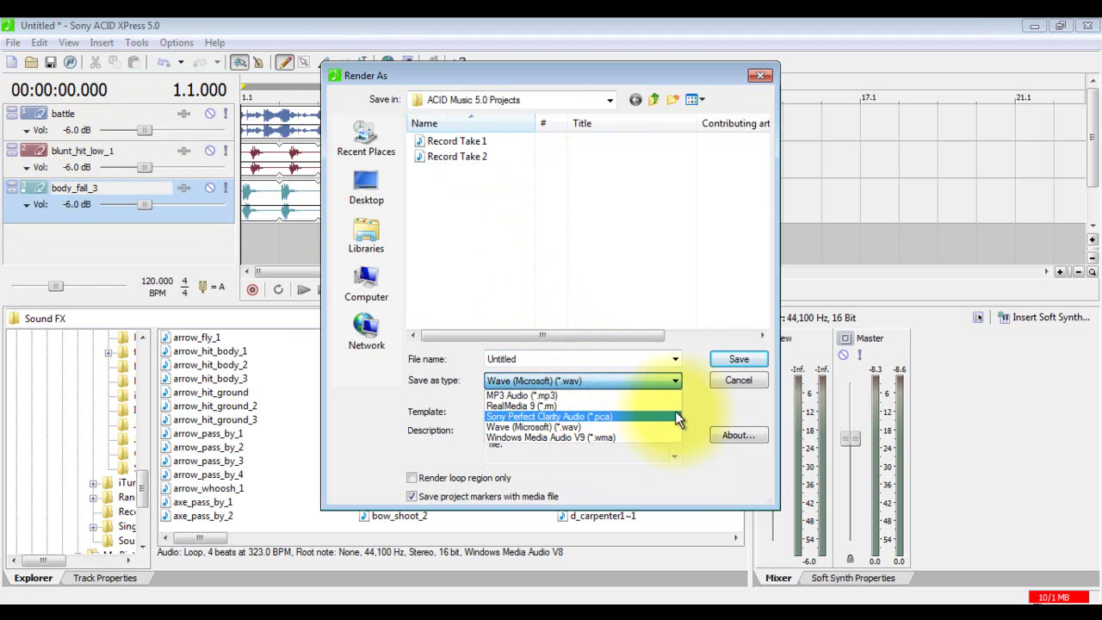
left_click(542, 395)
Name the file battle and render it, dismissing the trial and completion notices.
double_click(550, 359)
type("bayy")
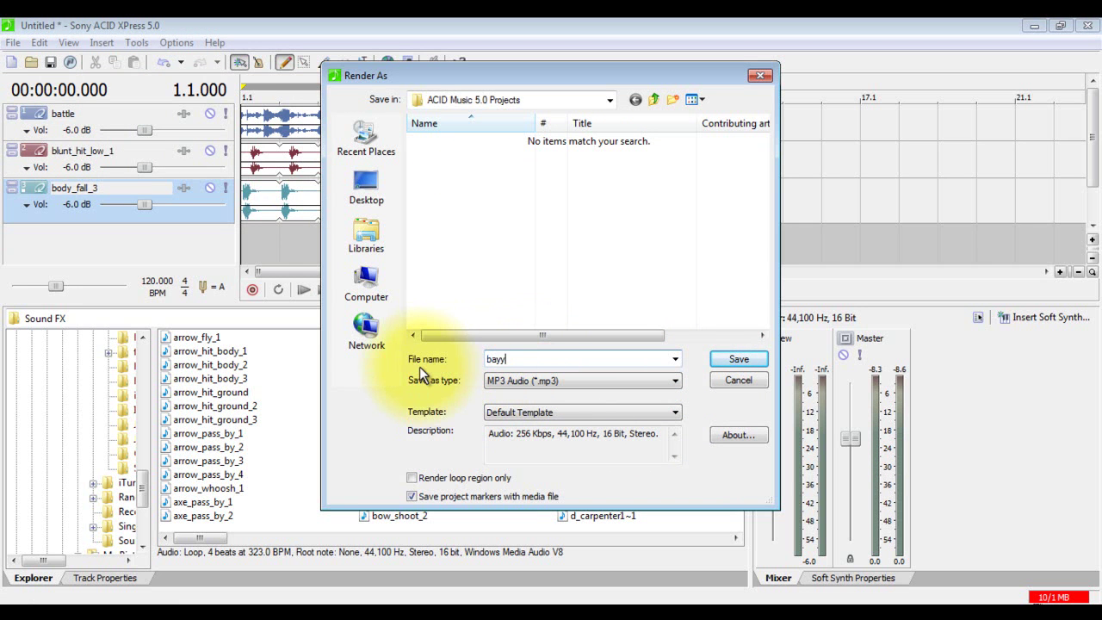
key("BackSpace")
key("BackSpace")
type("ttle")
left_click(736, 360)
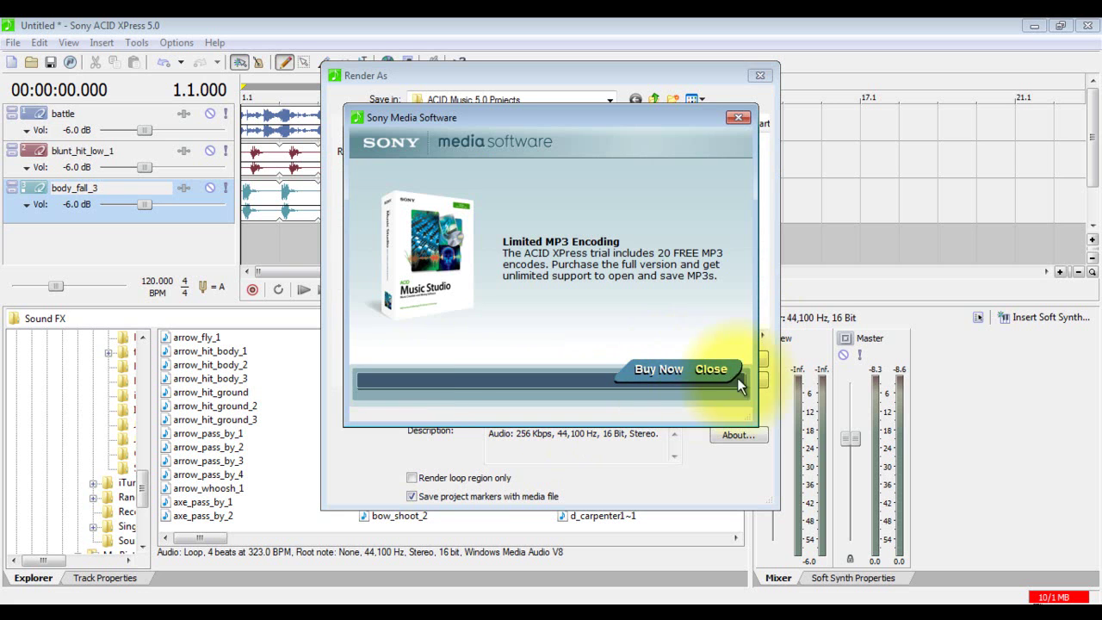
left_click(714, 375)
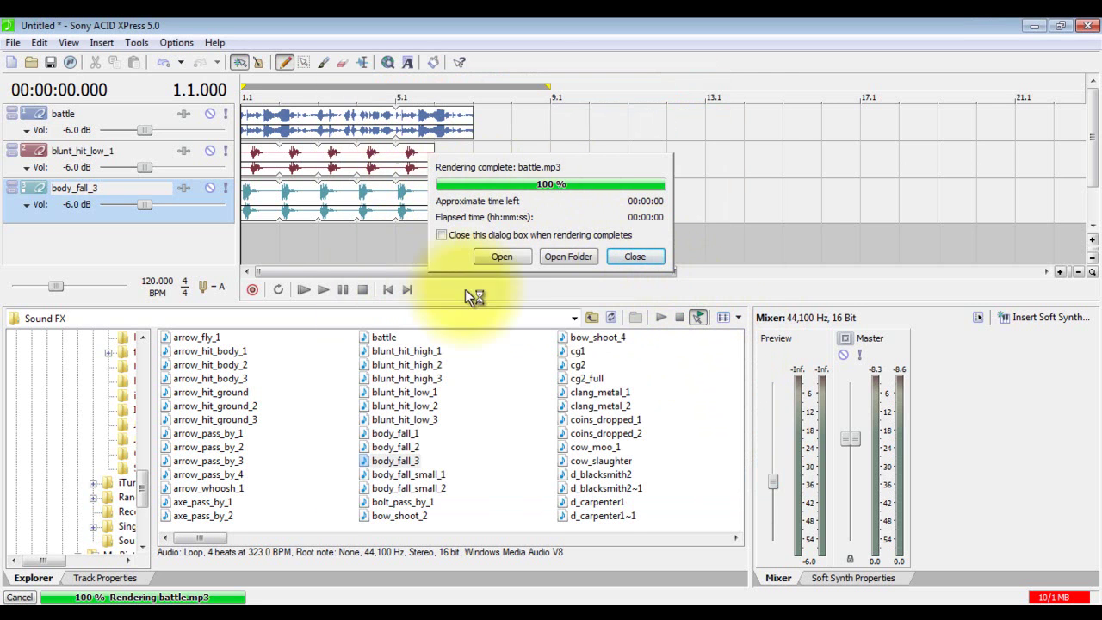
left_click(441, 235)
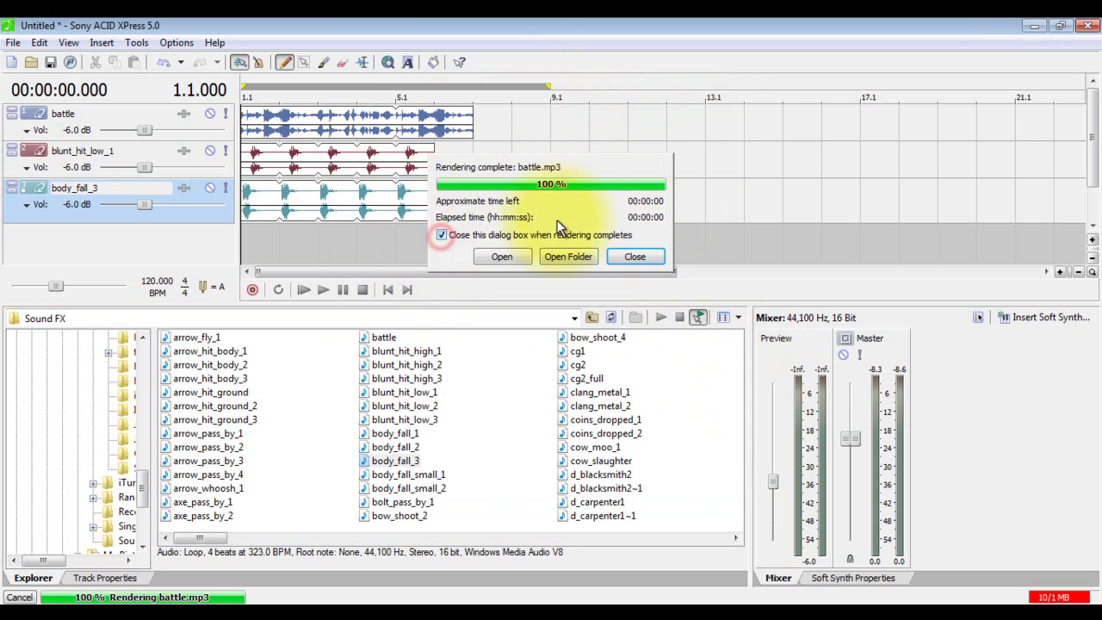
left_click(634, 256)
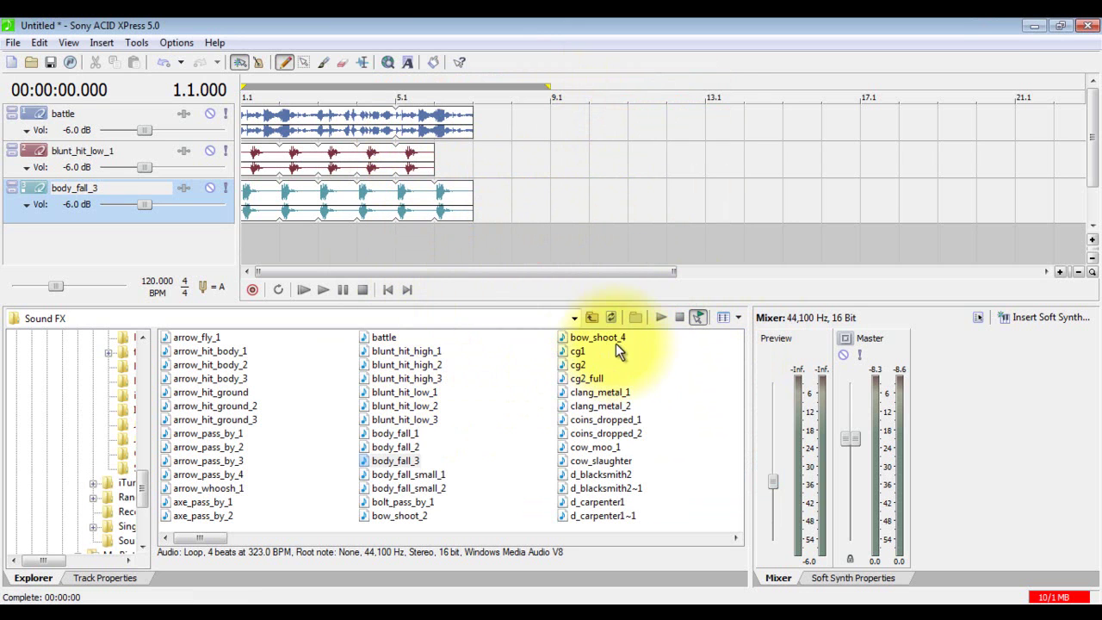
Browse in Explorer to the Documents > ACID Music 5.0 Projects folder.
left_click(379, 606)
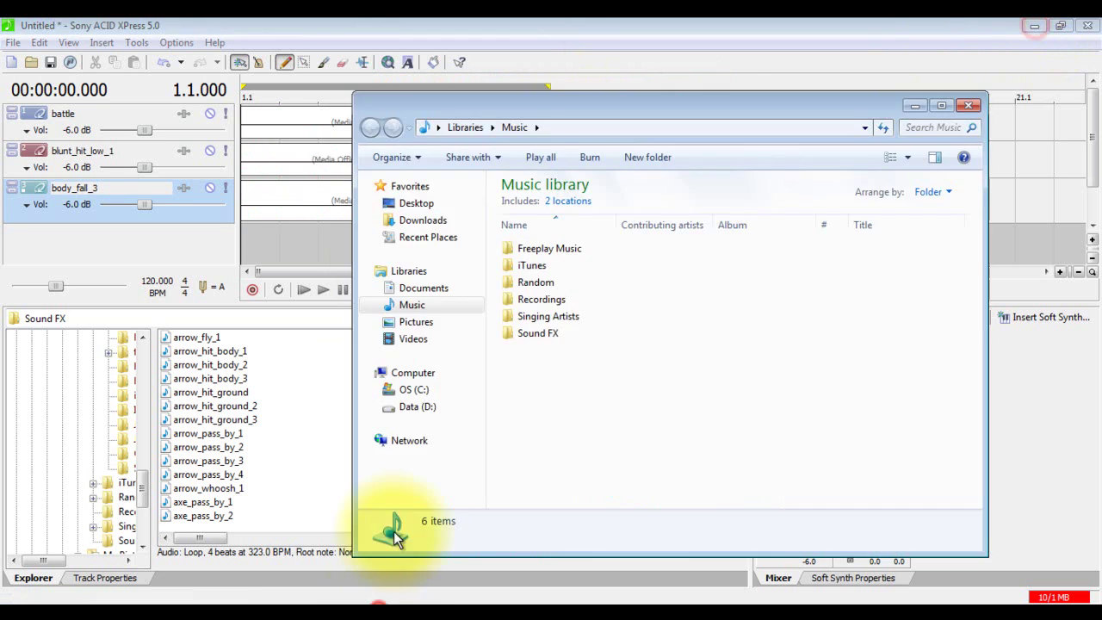
left_click(401, 273)
left_click(405, 287)
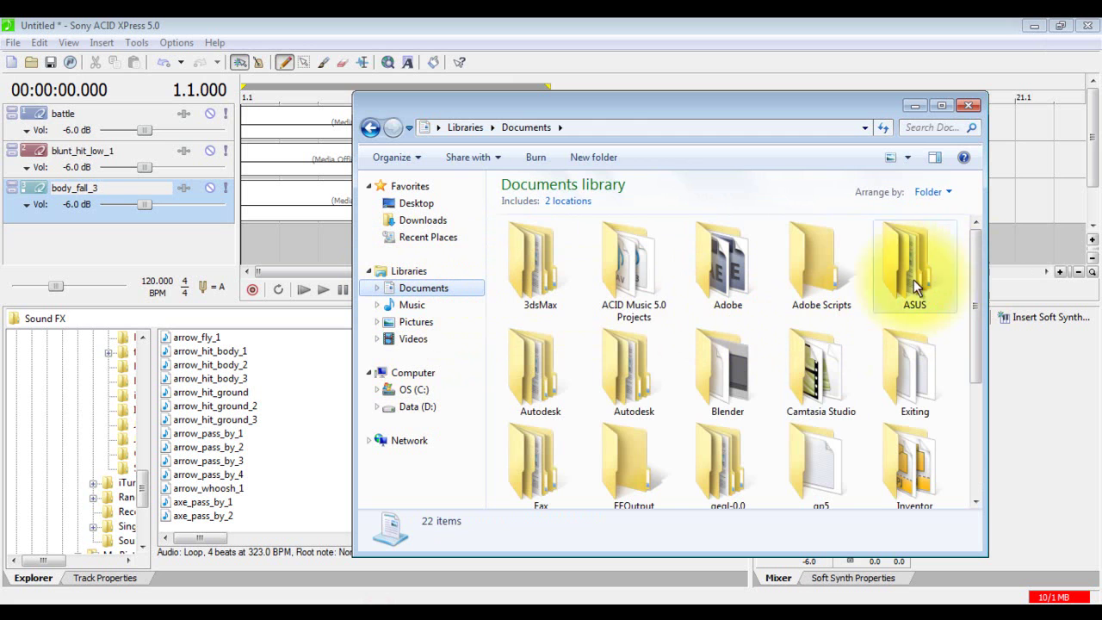
double_click(635, 289)
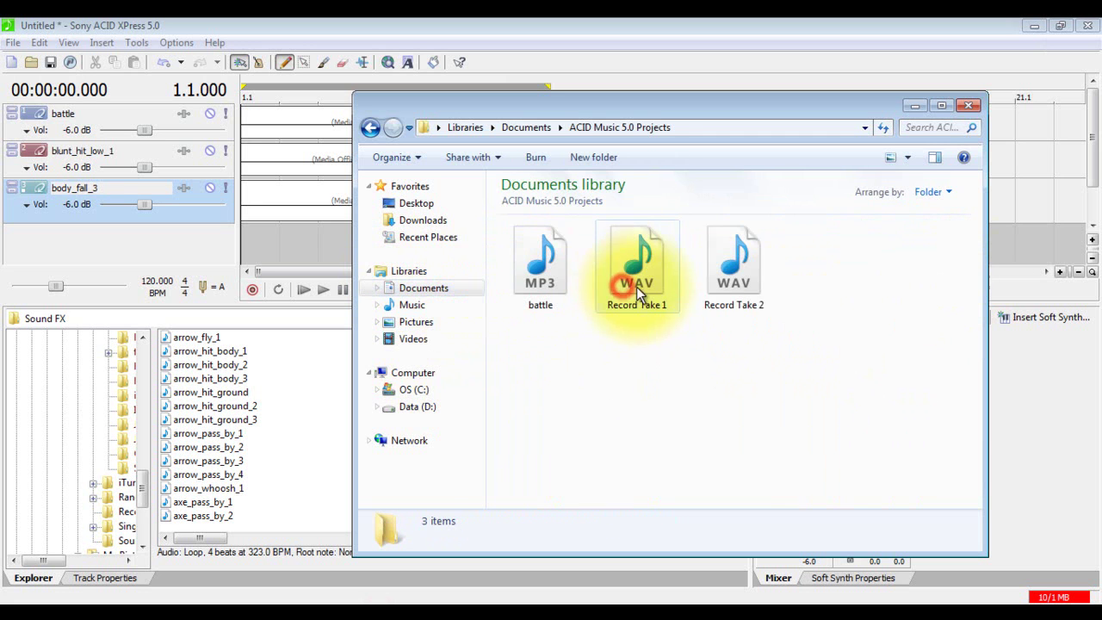
Play battle.mp3 from the folder, then close the media player.
left_click(557, 267)
double_click(554, 269)
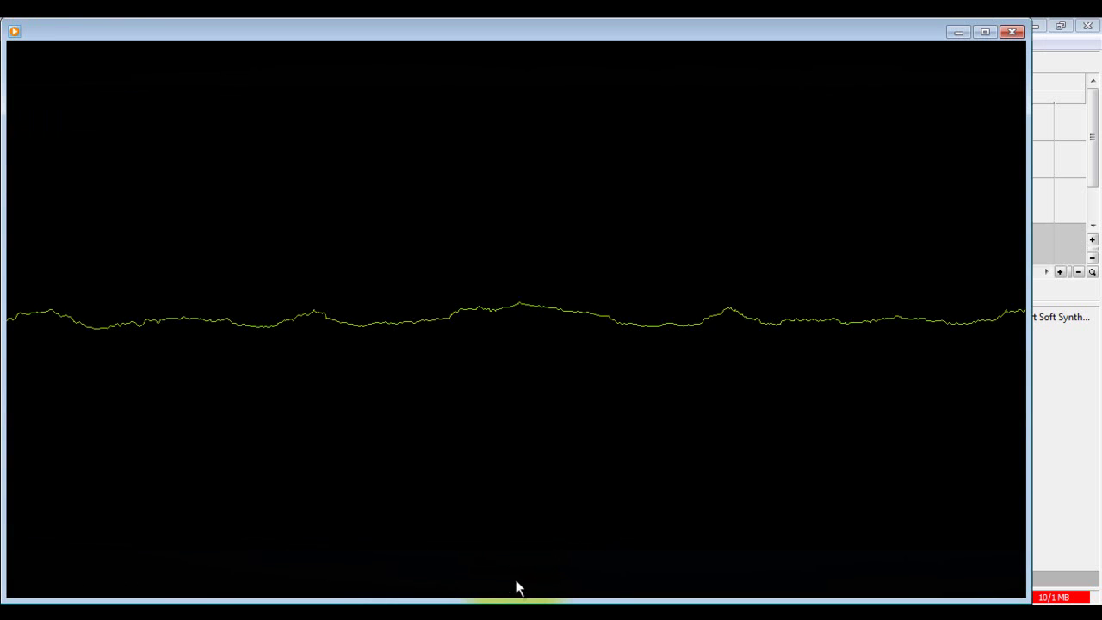
left_click(515, 582)
left_click(1011, 33)
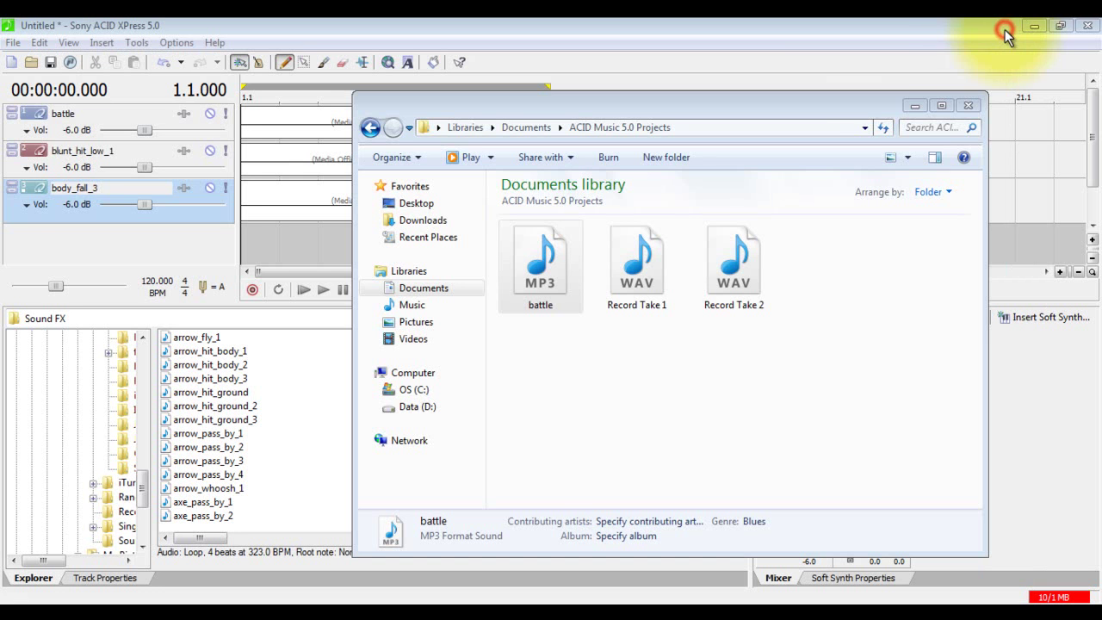
Delete the body_fall_3 track and shift the blunt_hit_low_1 clip to start near bar 3.
left_click(971, 104)
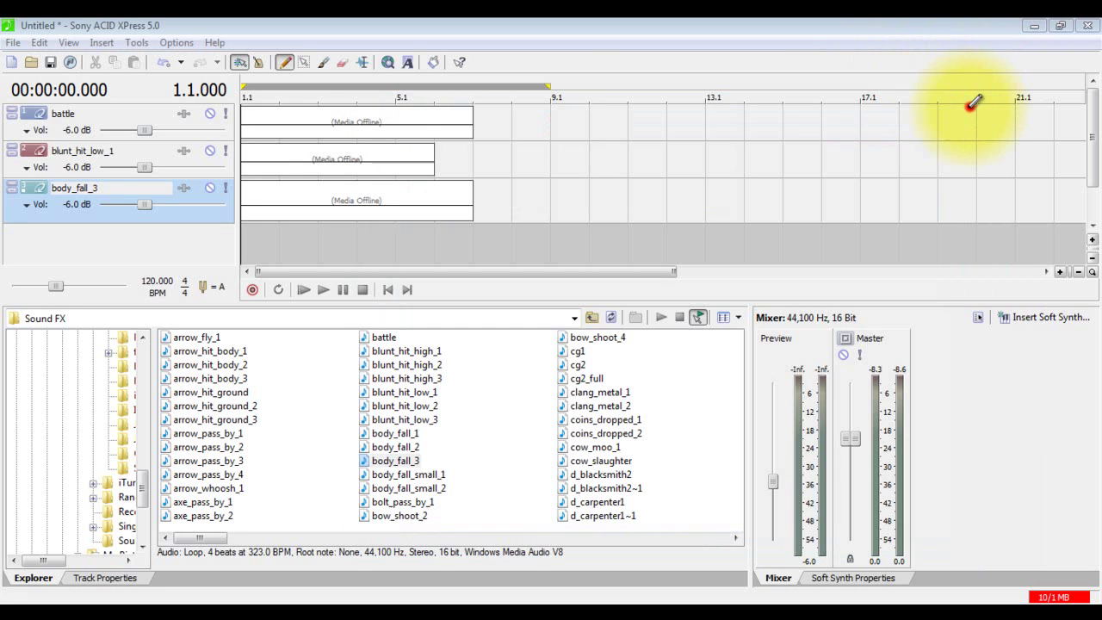
left_click(379, 198)
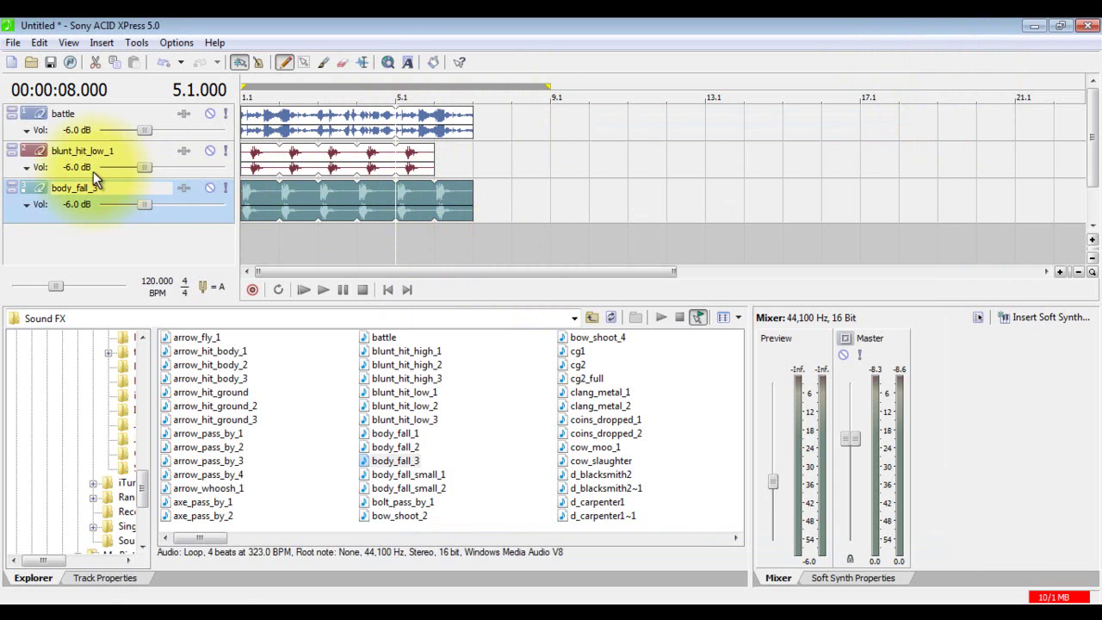
right_click(100, 190)
left_click(345, 215)
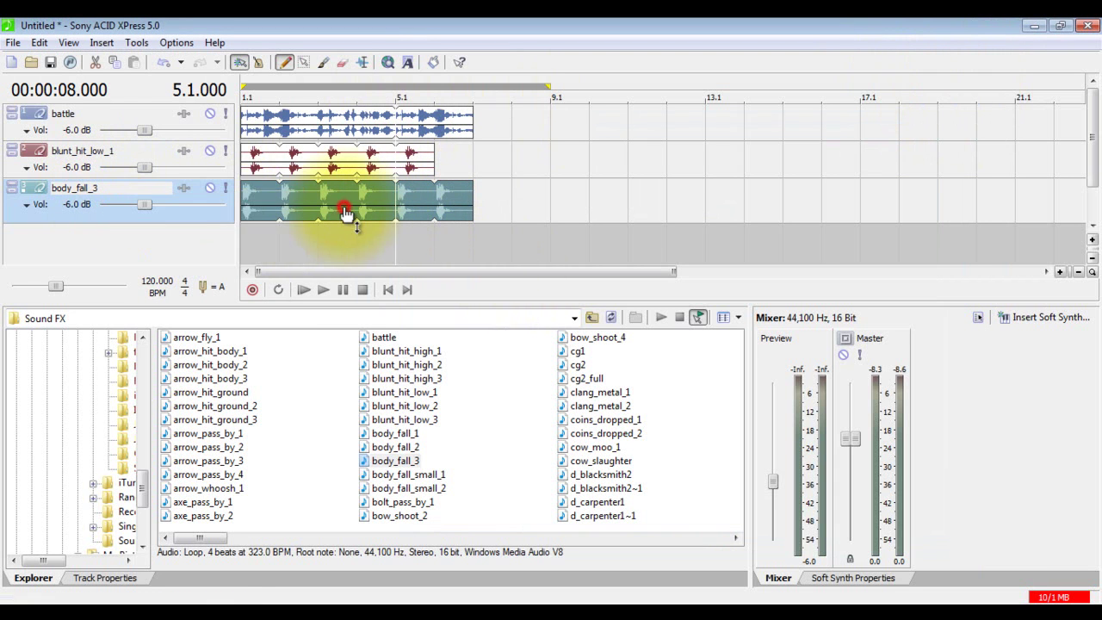
right_click(150, 186)
key("Escape")
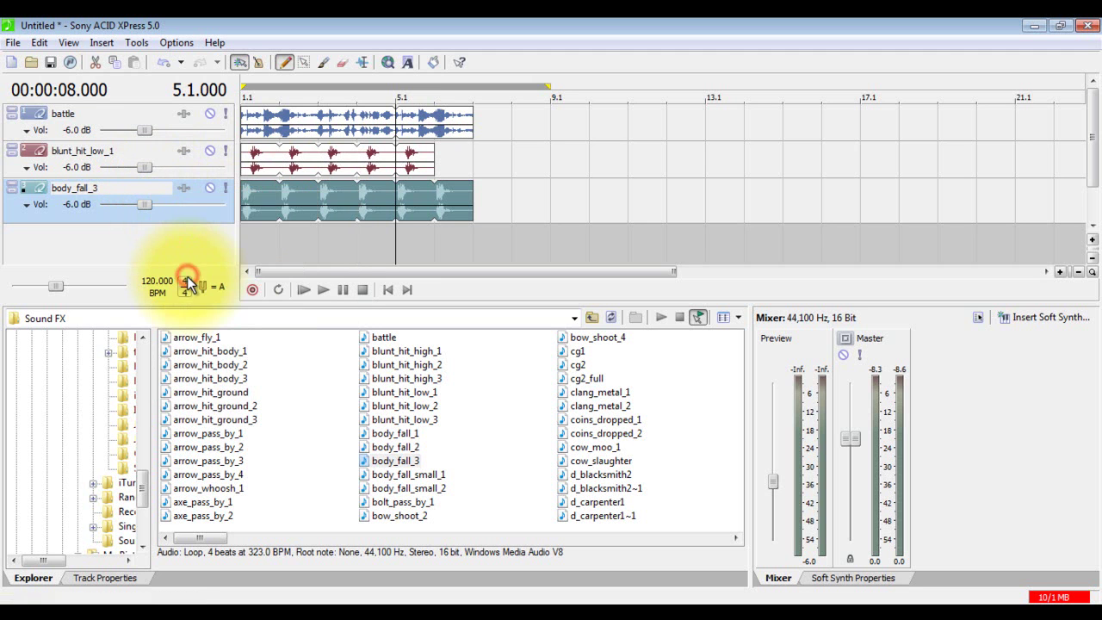
right_click(117, 185)
left_click(152, 284)
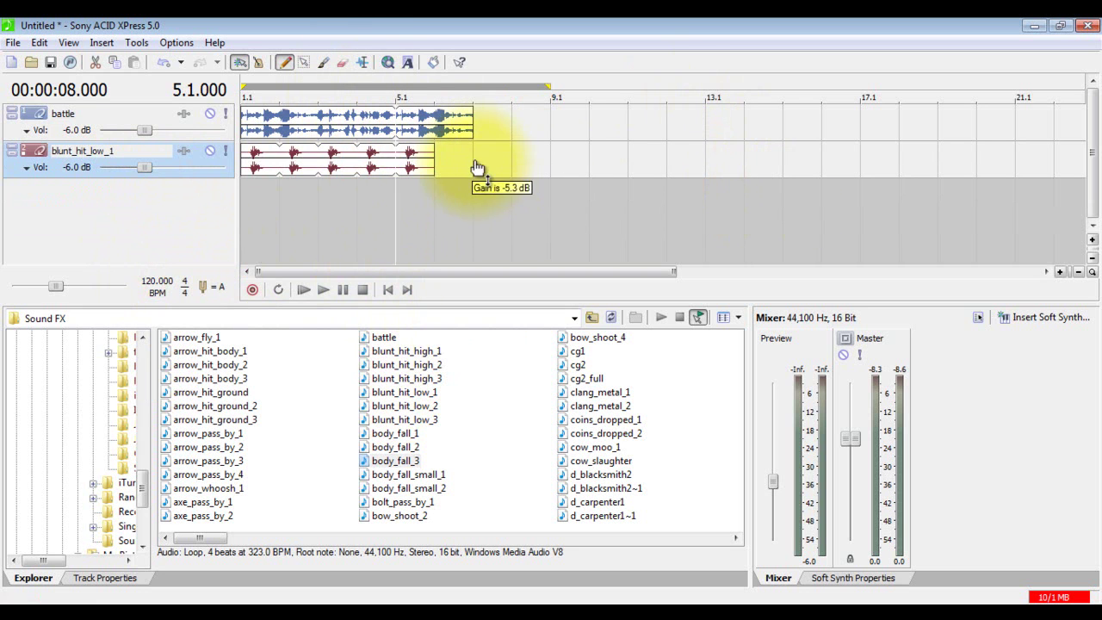
left_click_drag(297, 165, 435, 163)
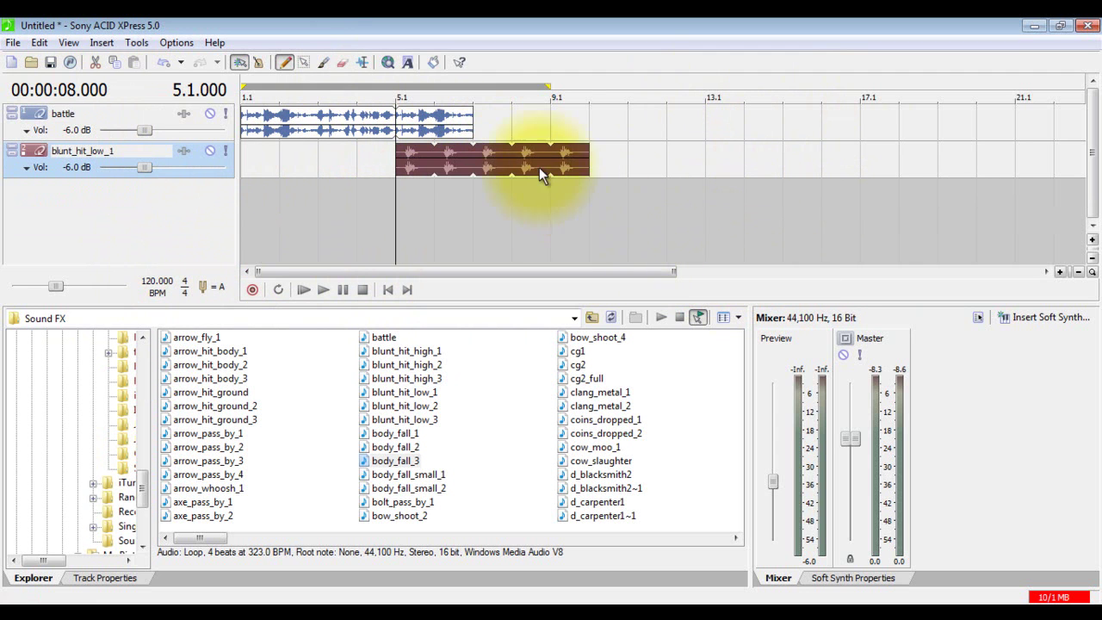
left_click_drag(499, 152, 432, 150)
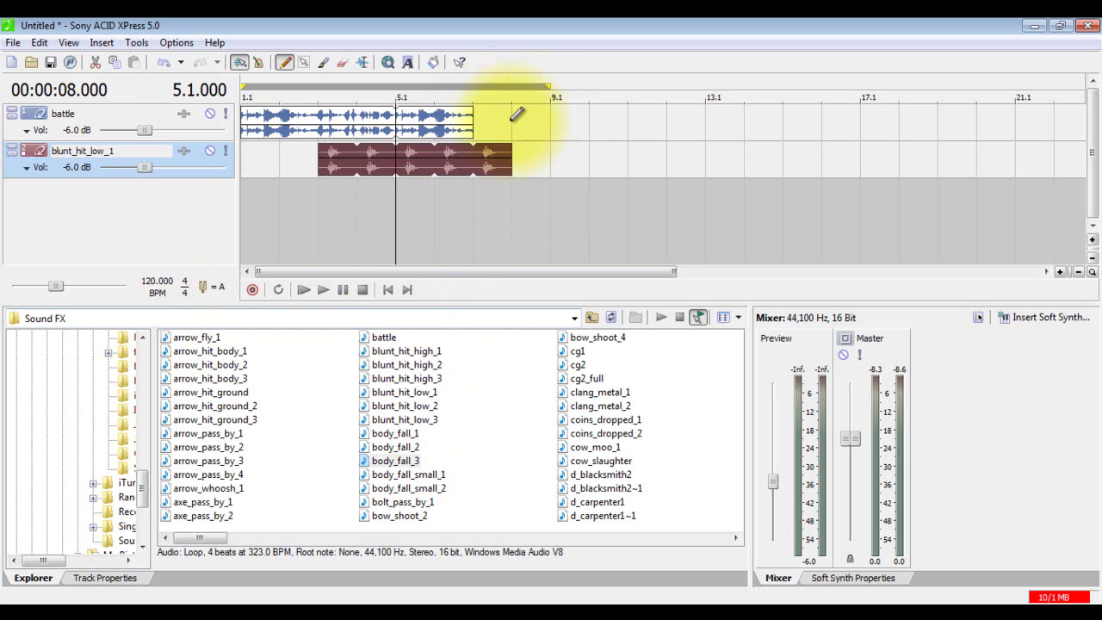
Render the two-track project again through Render As with the default settings.
left_click(12, 43)
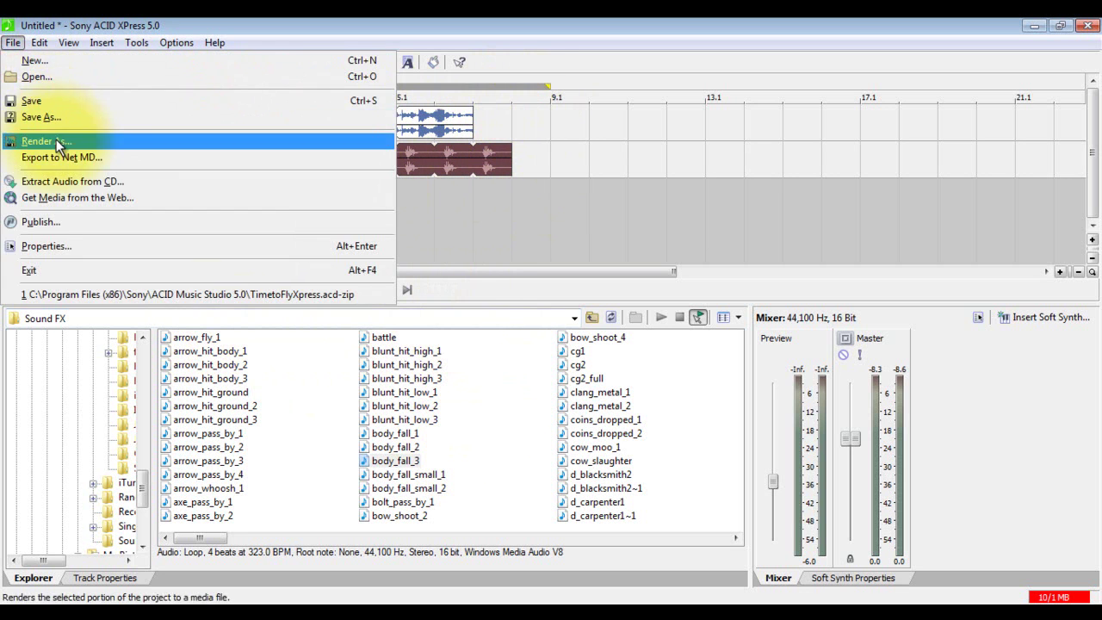
left_click(39, 140)
left_click(741, 360)
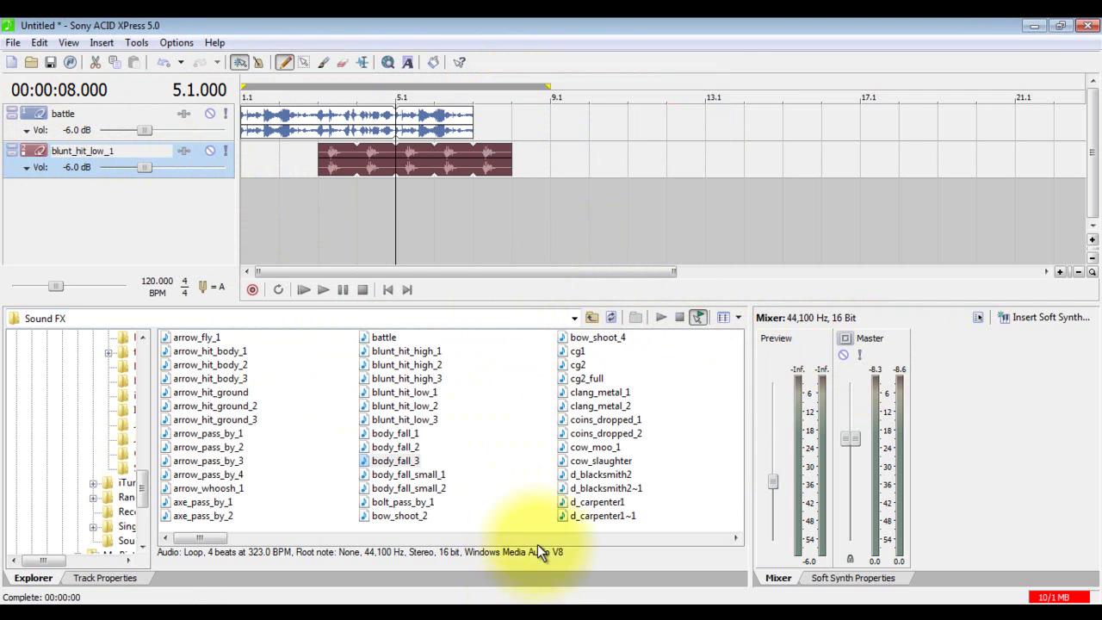